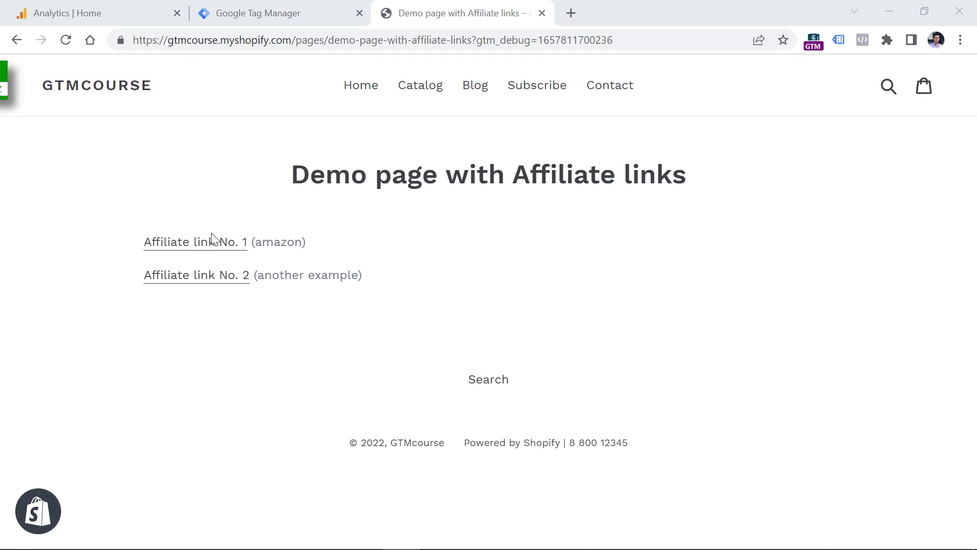
# Step: Open Affiliate link No. 1 and Affiliate link No. 2 in separate tabs to check their destination pages, closing each tab after viewing
pyautogui.keyDown('ctrl'); pyautogui.click(195, 245); pyautogui.keyUp('ctrl')
pyautogui.click(623, 5)
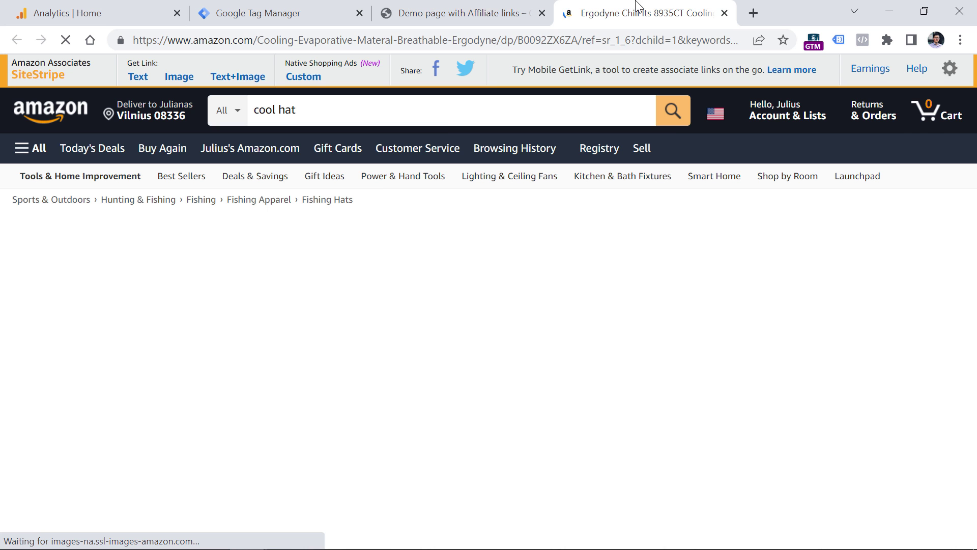
pyautogui.hotkey('ctrl', 'w')
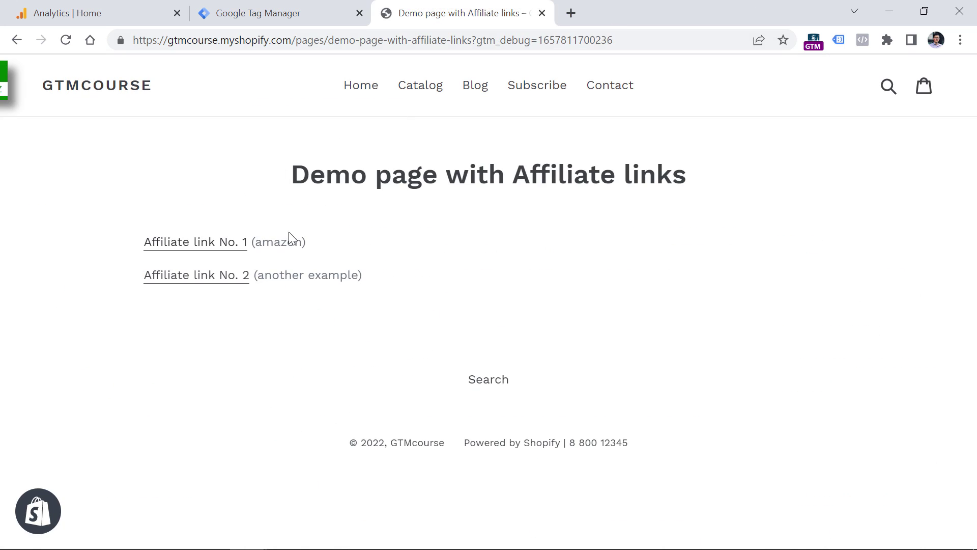
pyautogui.keyDown('ctrl'); pyautogui.click(200, 281); pyautogui.keyUp('ctrl')
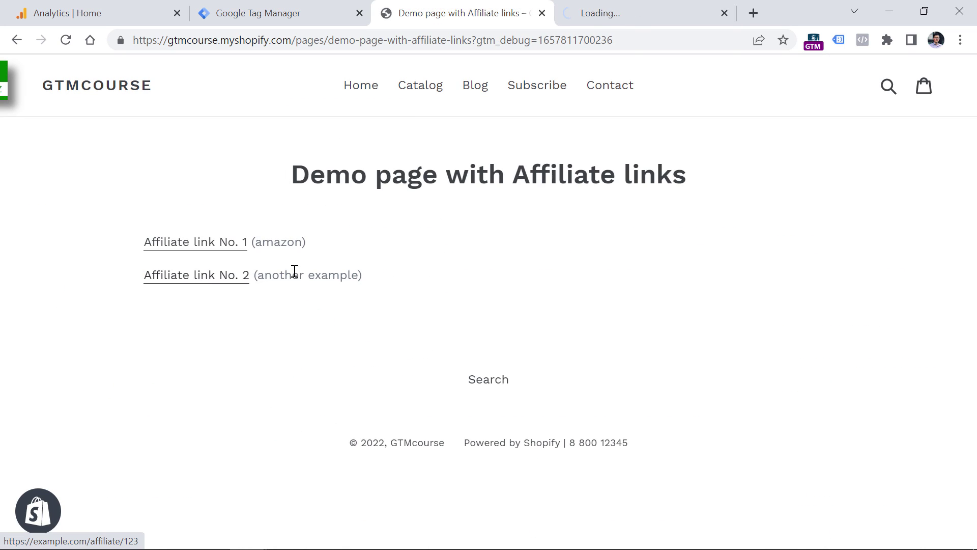
pyautogui.click(649, 10)
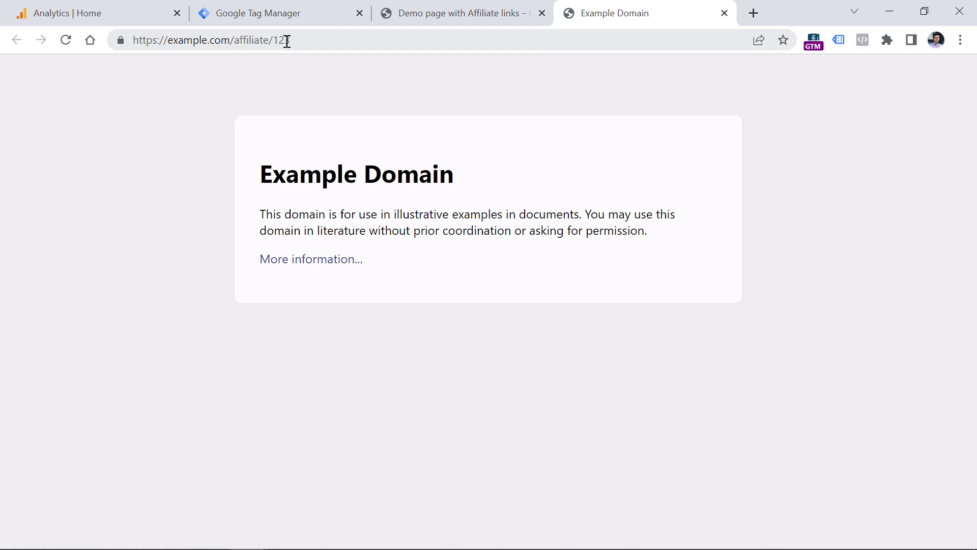
pyautogui.middleClick(617, 15)
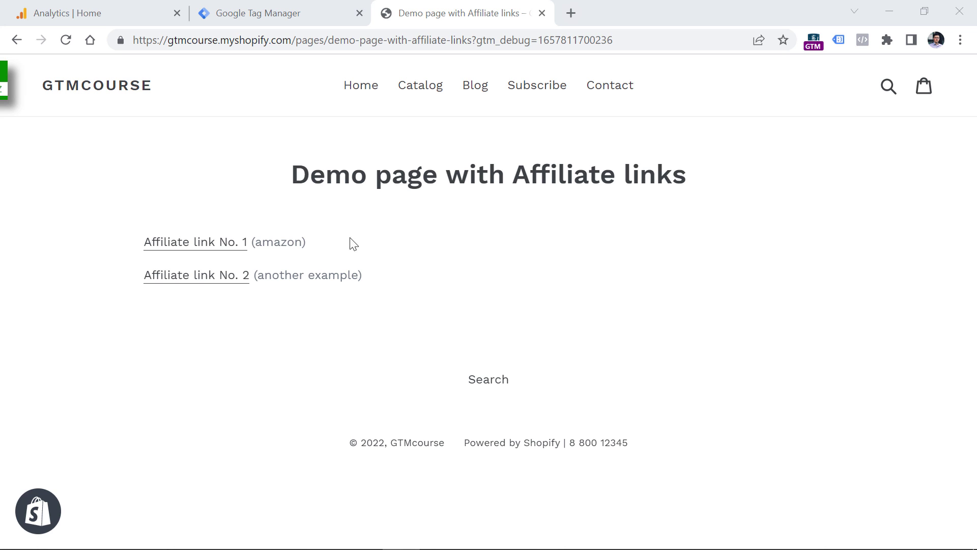
# Step: In Google Analytics, open the enhanced measurement settings of the GTM Sandbox website data stream to check Outbound clicks
pyautogui.click(105, 6)
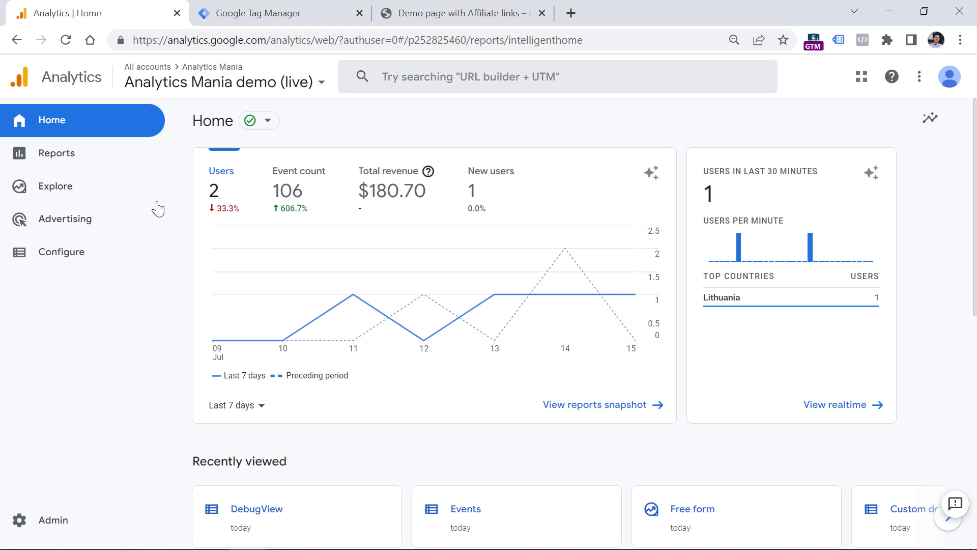
pyautogui.click(52, 520)
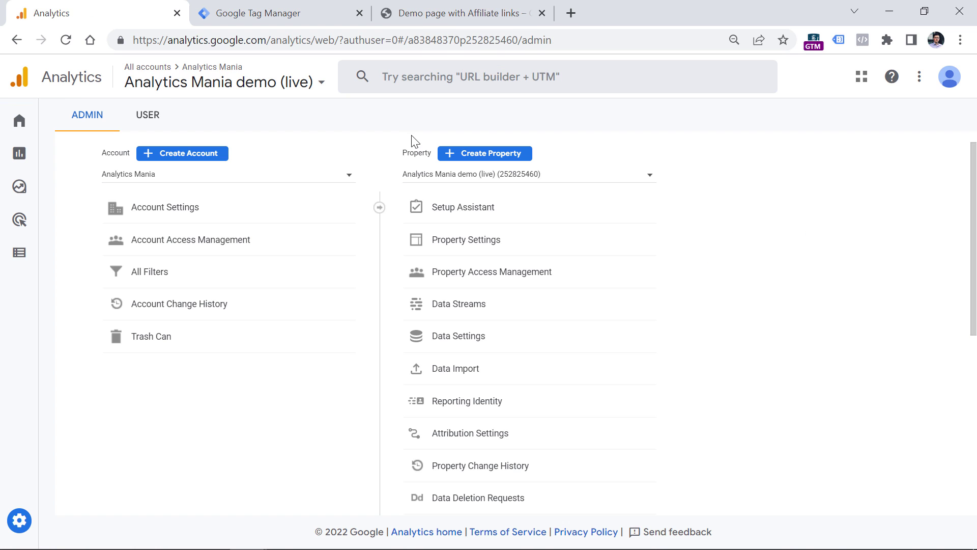
pyautogui.click(460, 314)
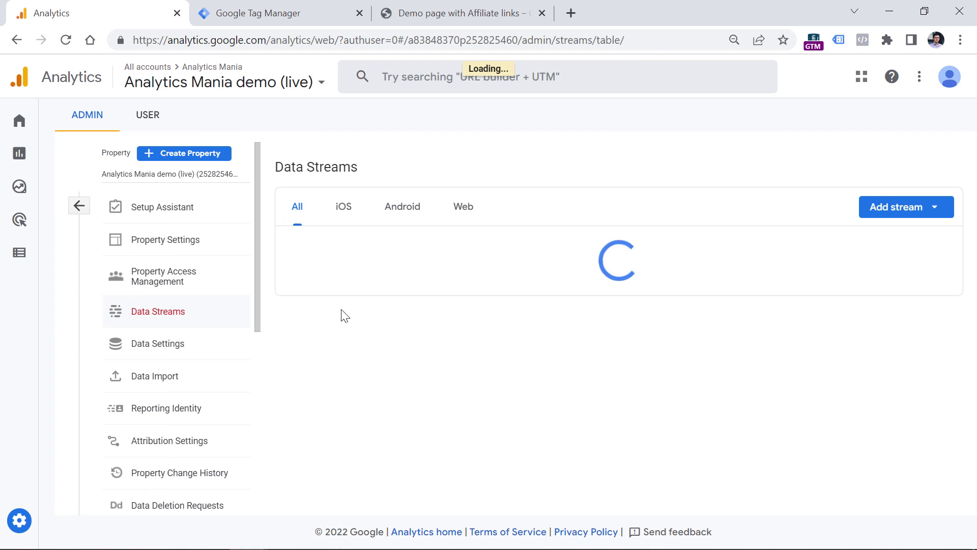
pyautogui.click(460, 248)
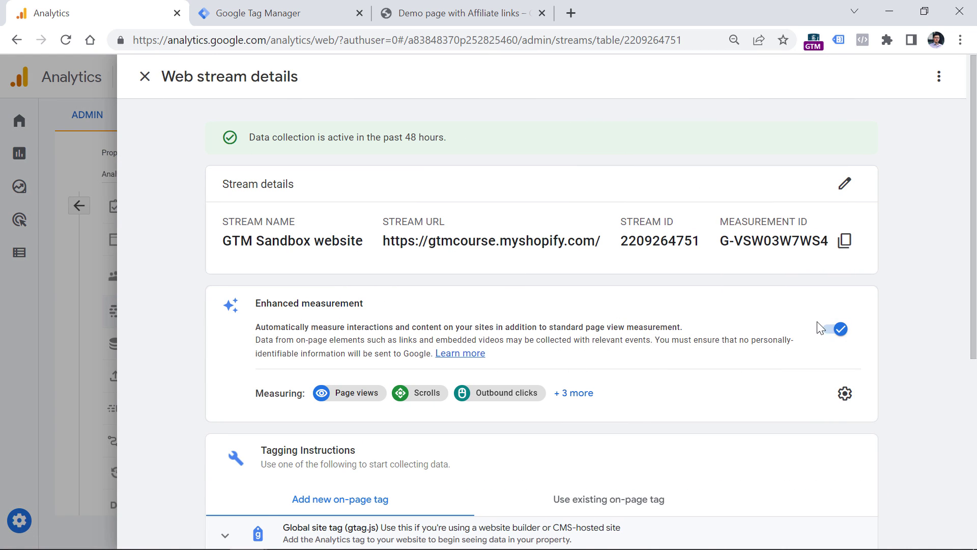
pyautogui.click(843, 400)
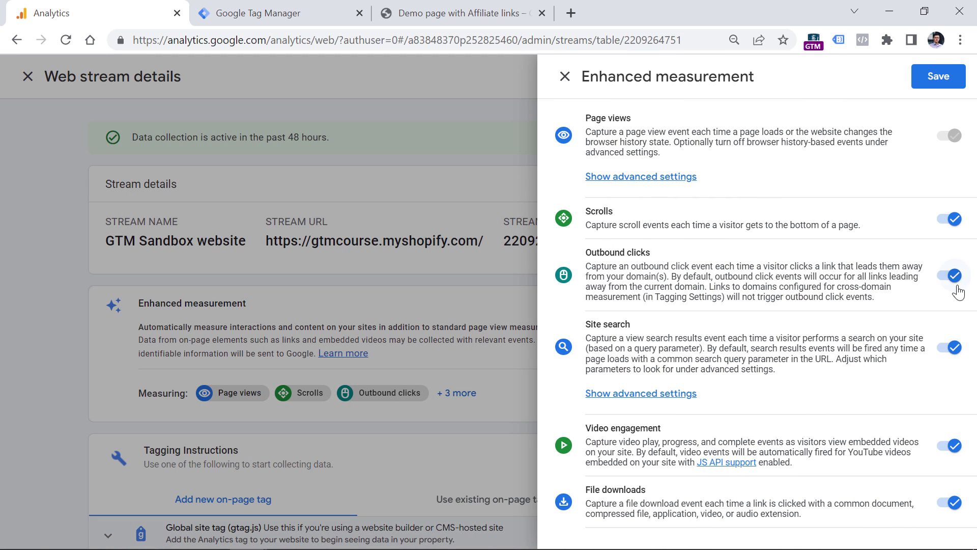
# Step: Compare the demo page's affiliate links with the Outbound clicks description, and close the enhanced measurement and web stream details
pyautogui.click(460, 13)
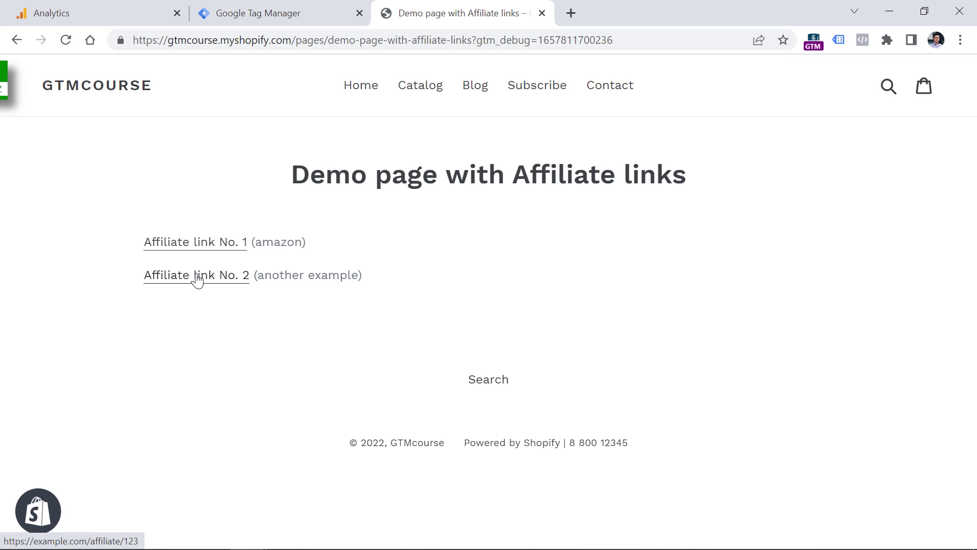
pyautogui.click(76, 13)
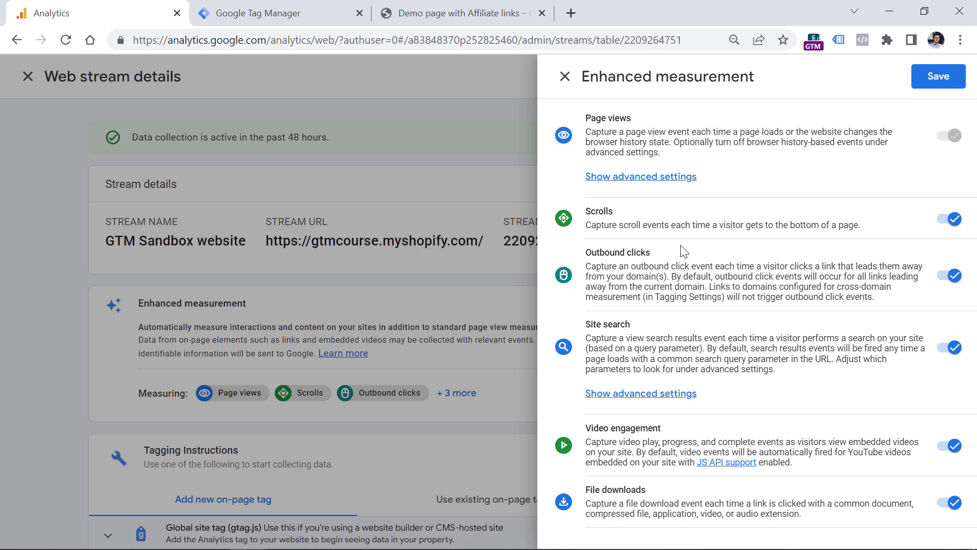
pyautogui.click(317, 299)
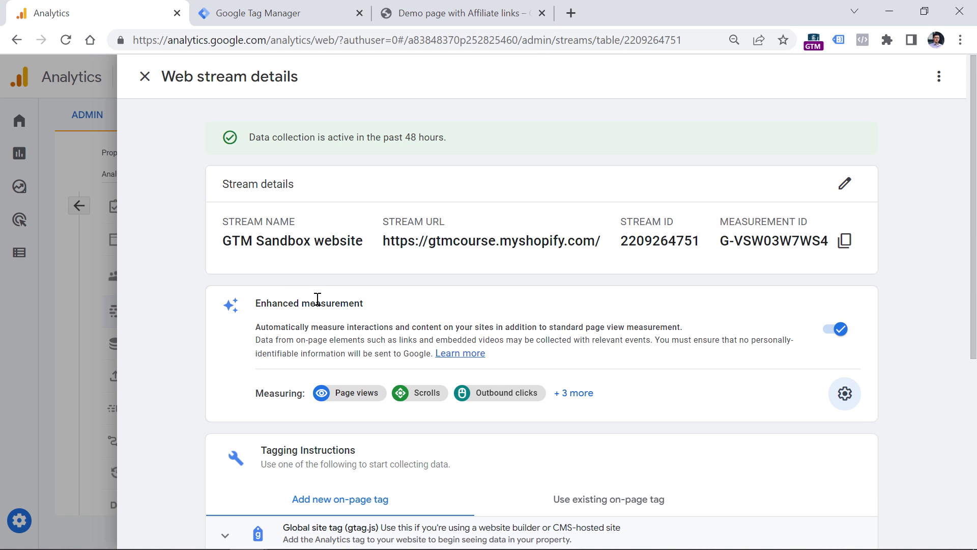
pyautogui.click(145, 77)
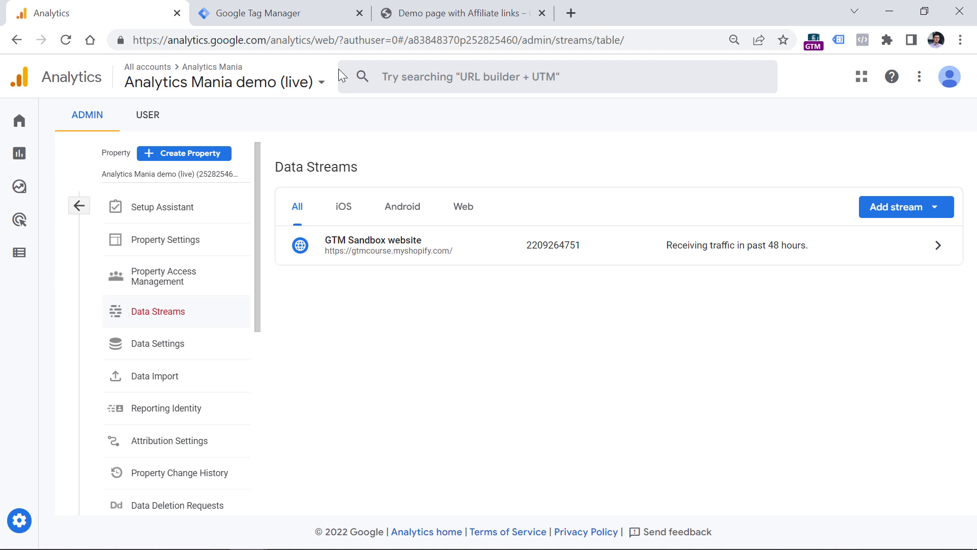
# Step: Turn on the Google Analytics Debugger extension and reload the demo page with affiliate links
pyautogui.click(466, 3)
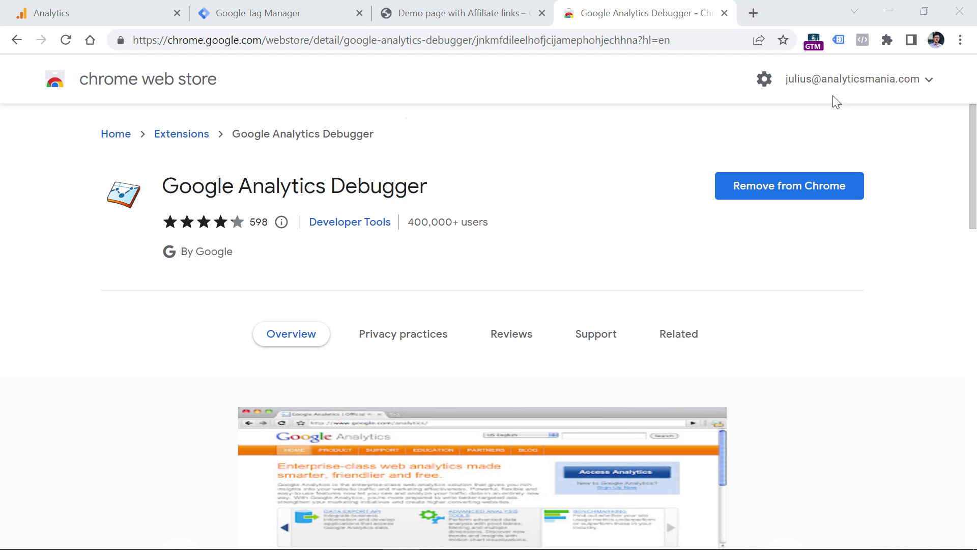
pyautogui.click(888, 41)
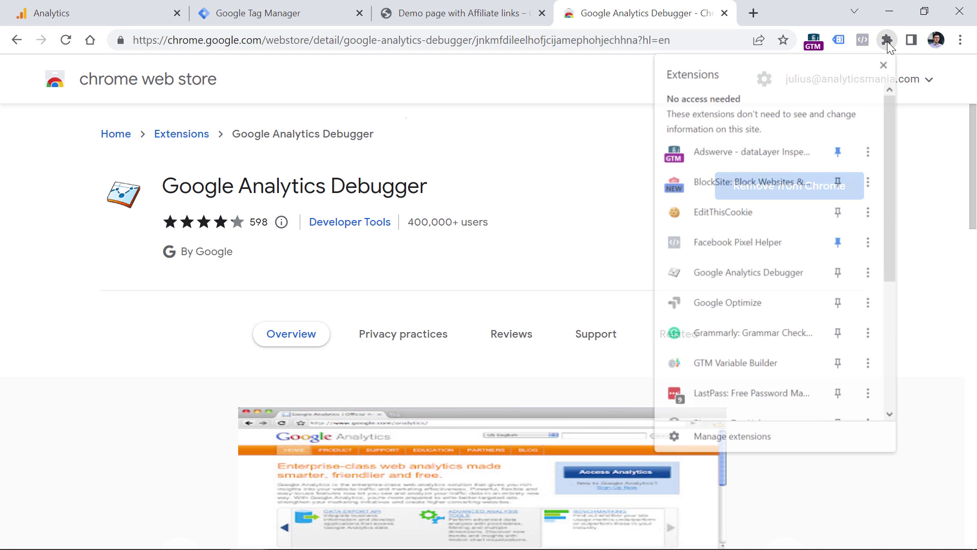
pyautogui.click(744, 274)
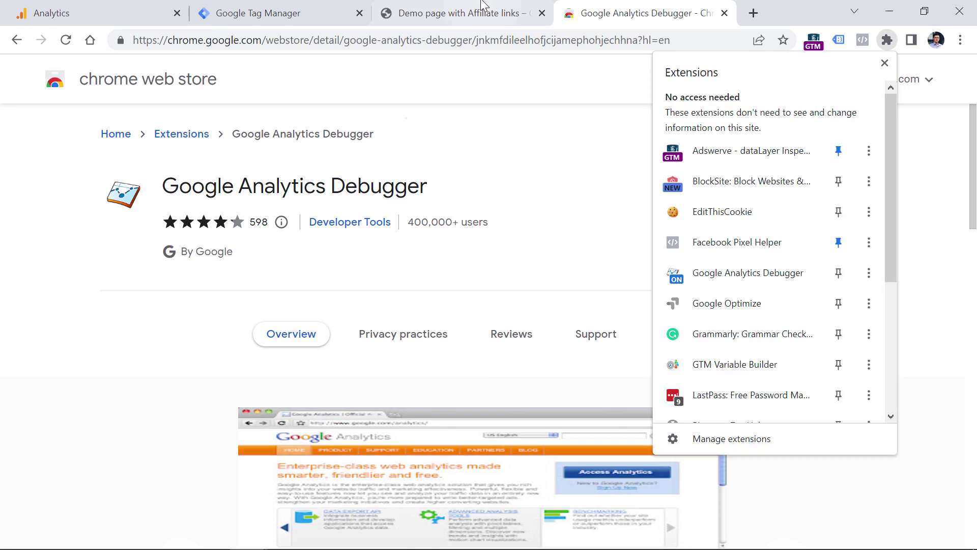
pyautogui.click(459, 13)
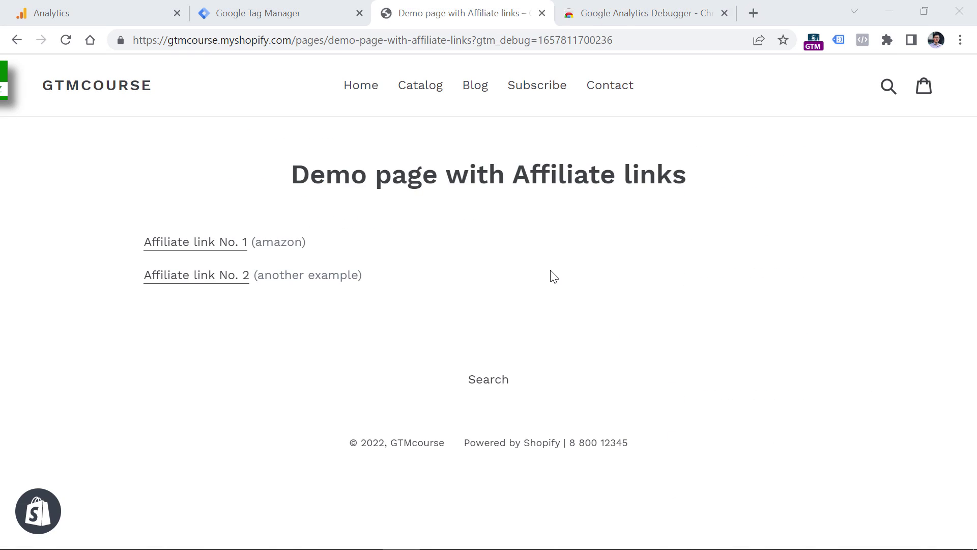
pyautogui.click(66, 40)
pyautogui.click(887, 40)
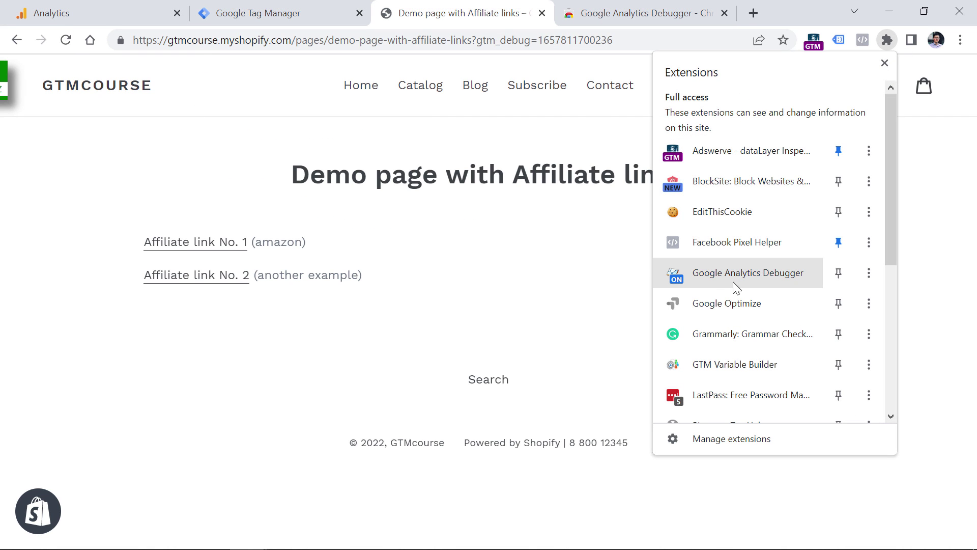
pyautogui.click(503, 314)
# Step: Generate test clicks by opening both affiliate links in new tabs, and close the extra tabs to return to the demo page
pyautogui.click(203, 239)
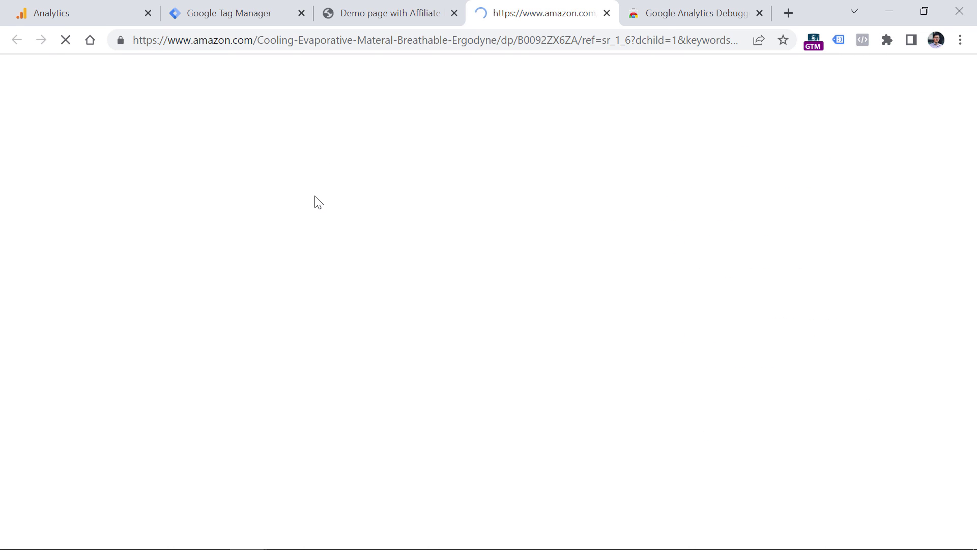
pyautogui.hotkey('ctrl', 'shift', 'Tab')
pyautogui.click(202, 277)
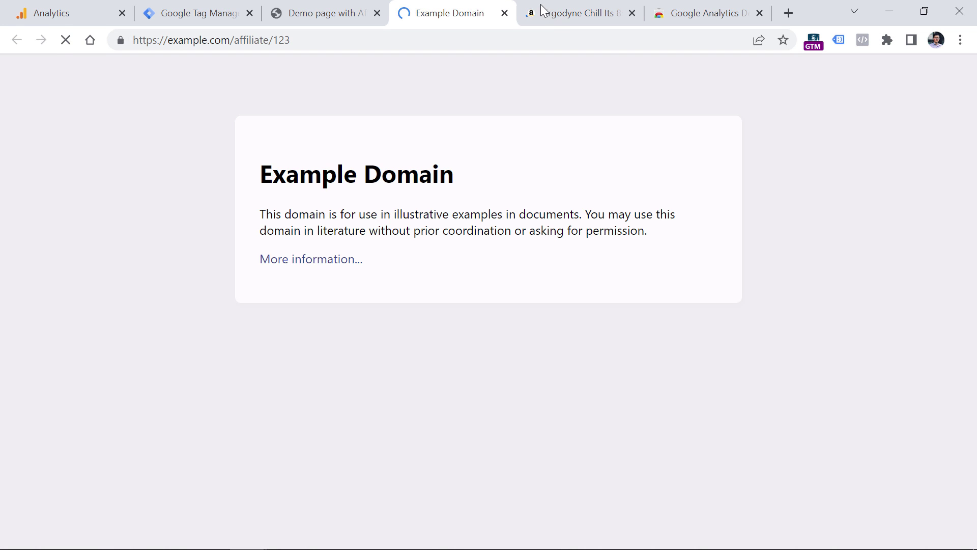
pyautogui.click(502, 13)
pyautogui.middleClick(500, 14)
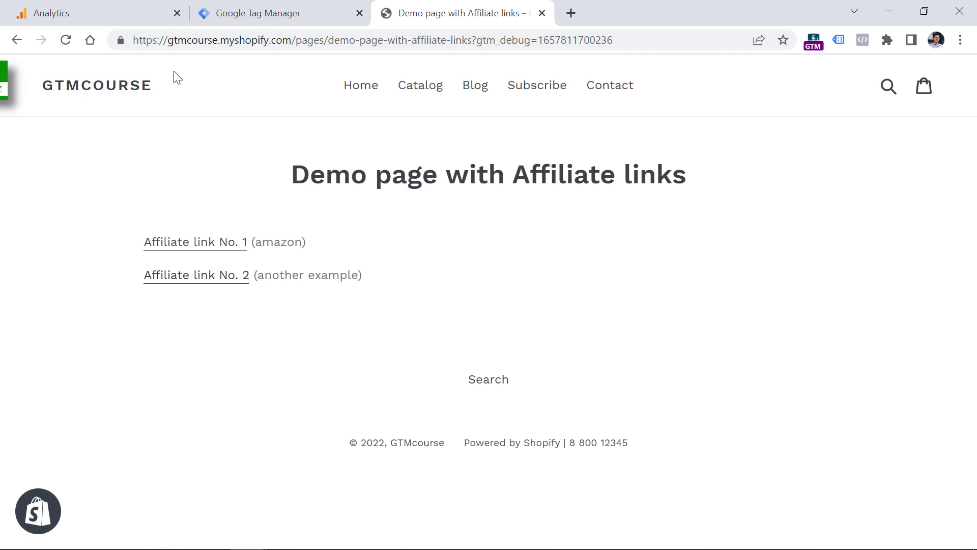
# Step: Open DebugView in Google Analytics and inspect the link_url parameter of both click events
pyautogui.click(96, 15)
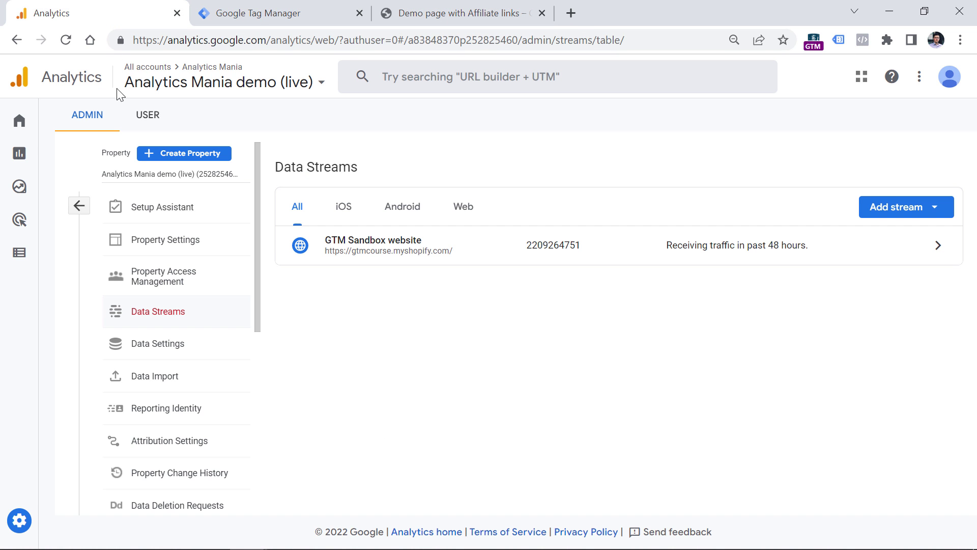
pyautogui.click(21, 253)
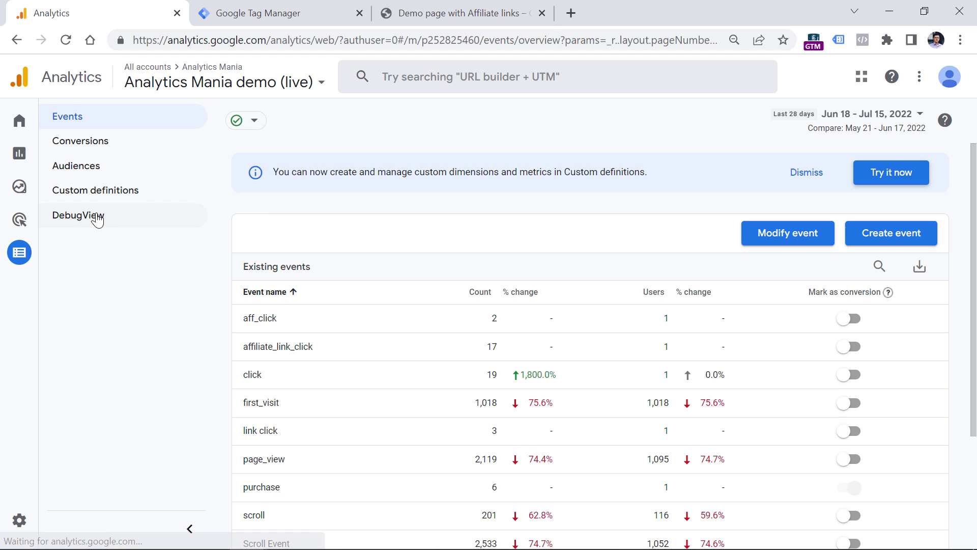
pyautogui.click(197, 209)
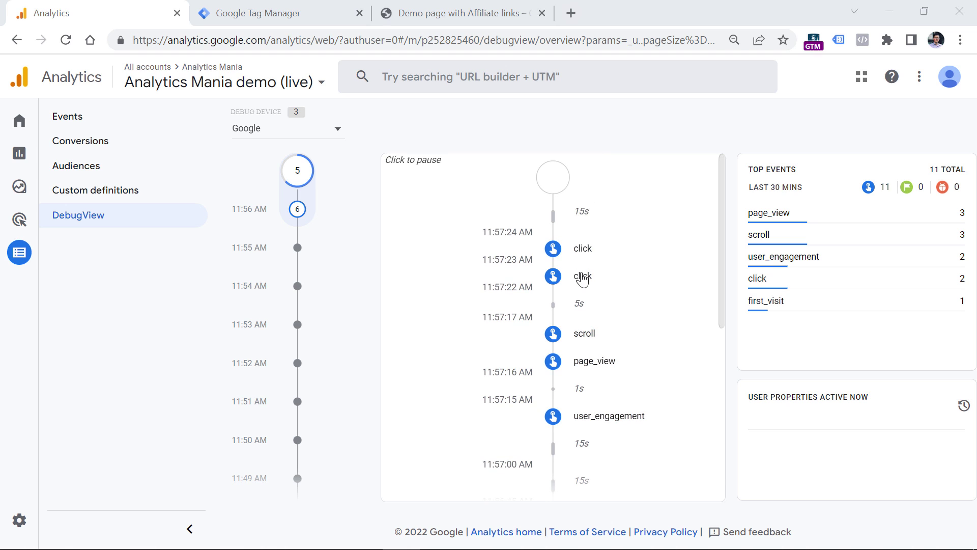
pyautogui.click(581, 276)
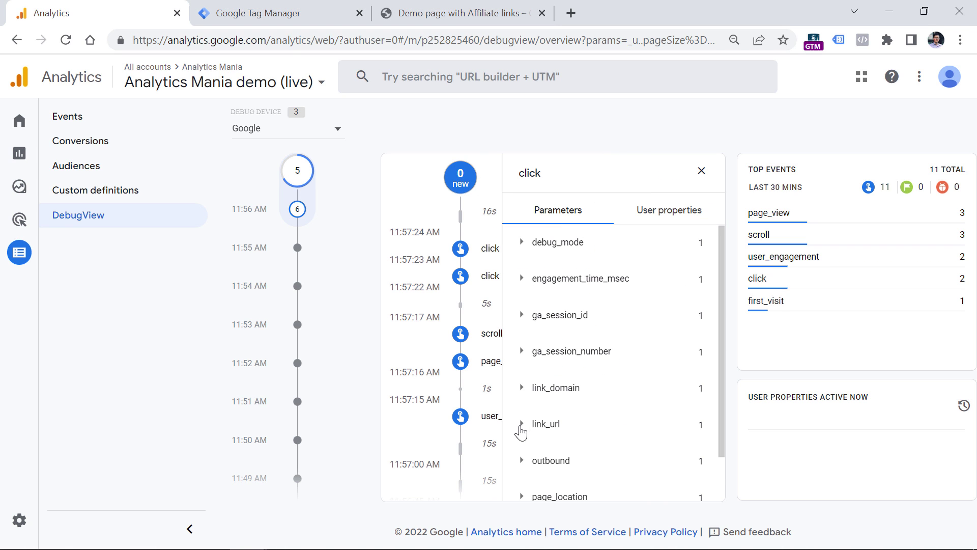
pyautogui.click(526, 428)
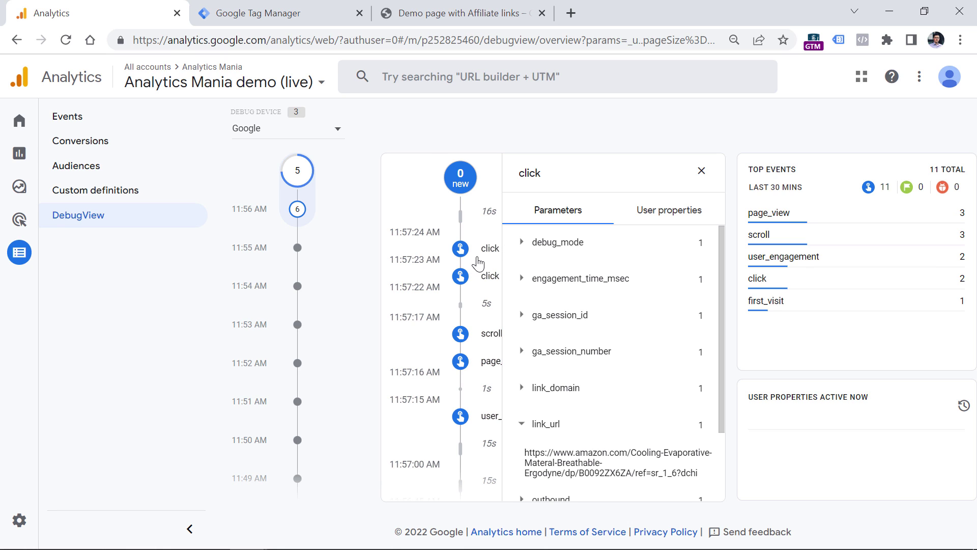
pyautogui.click(490, 253)
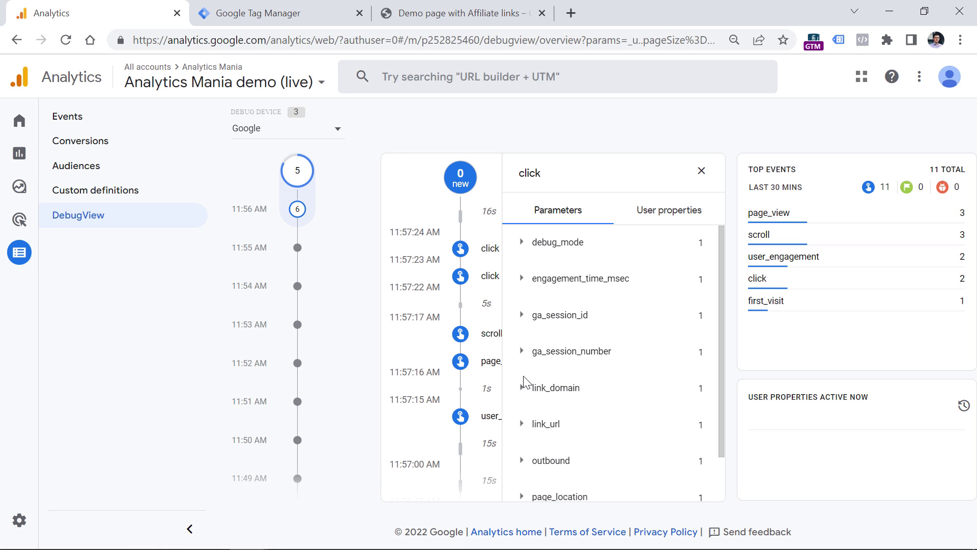
pyautogui.click(525, 428)
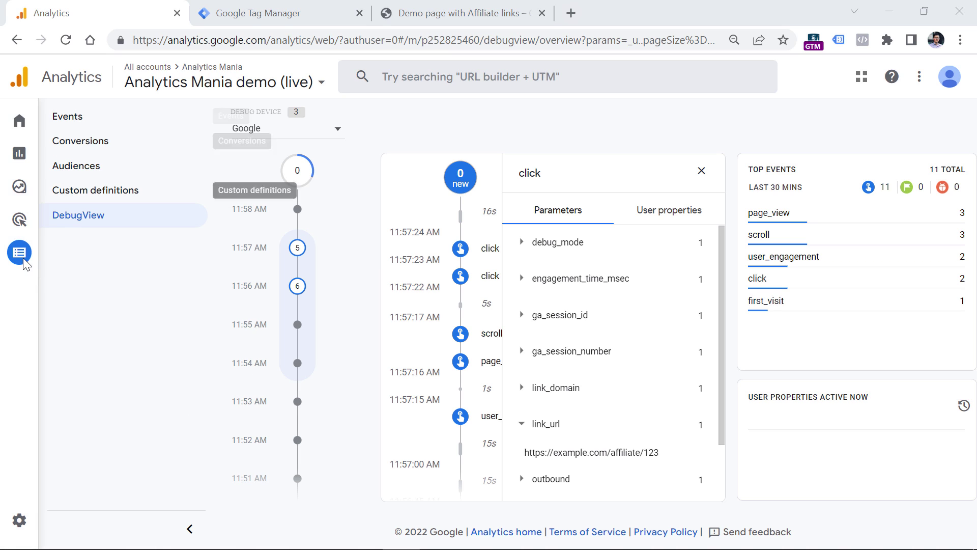
# Step: Start a new custom event named affiliate_link_click with the matching condition event_name equals click
pyautogui.click(75, 118)
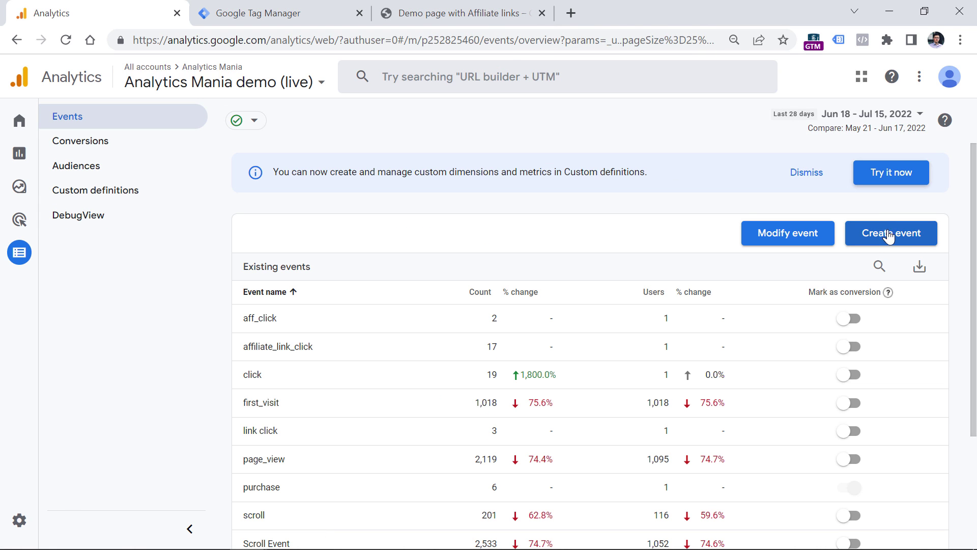
pyautogui.click(897, 239)
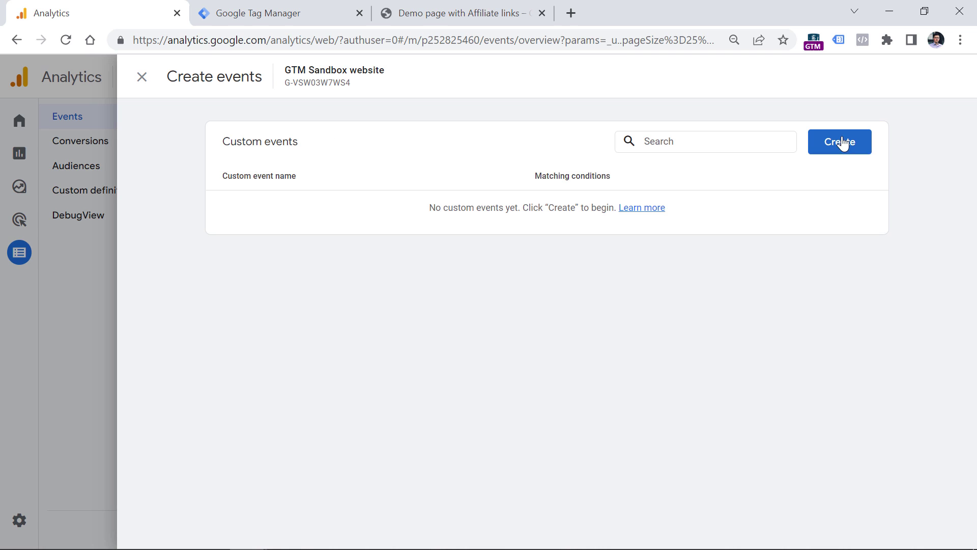
pyautogui.click(838, 144)
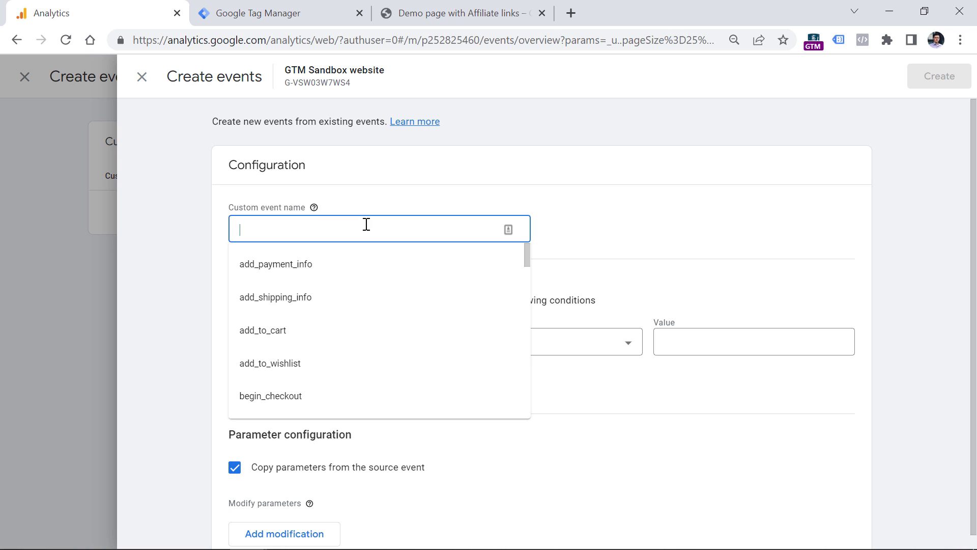
pyautogui.write('a')
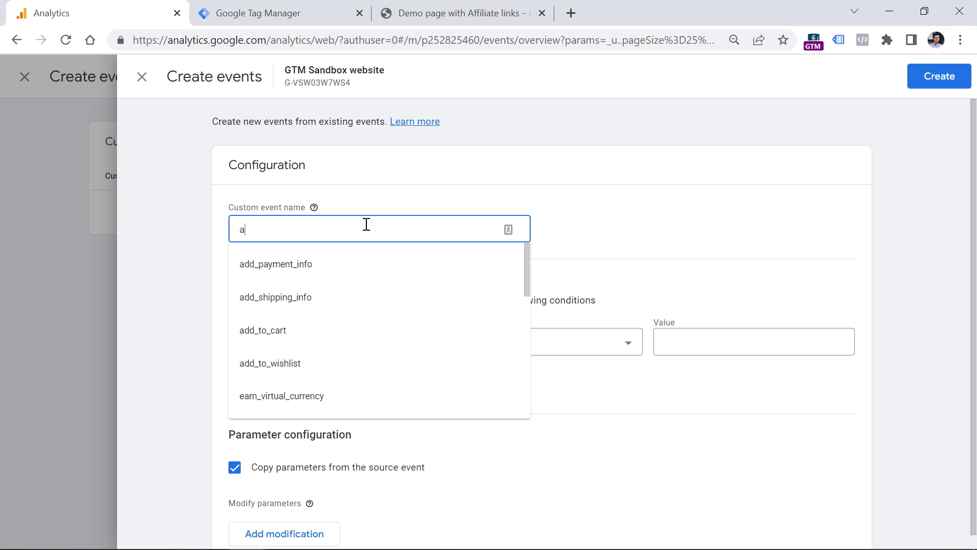
pyautogui.write('ffiliate_link_click')
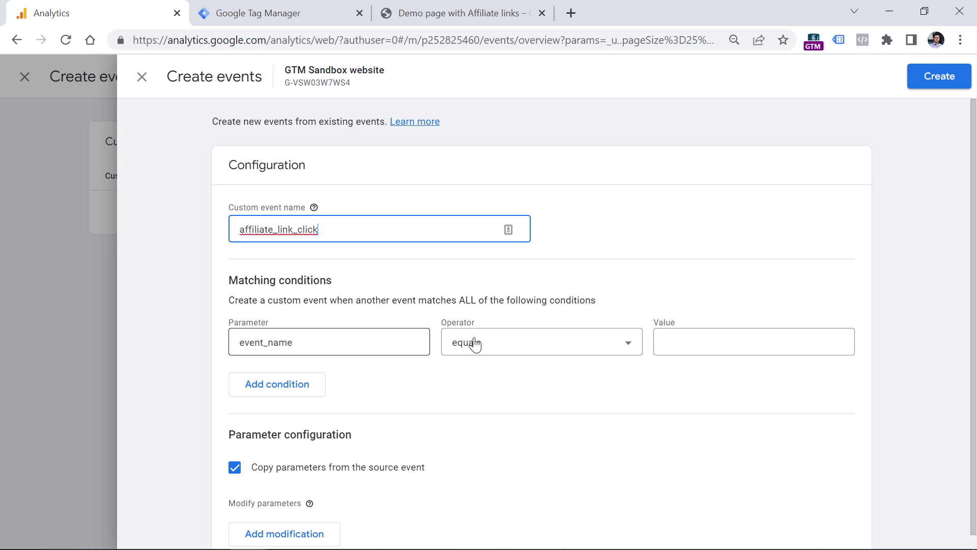
pyautogui.click(747, 342)
pyautogui.write('click')
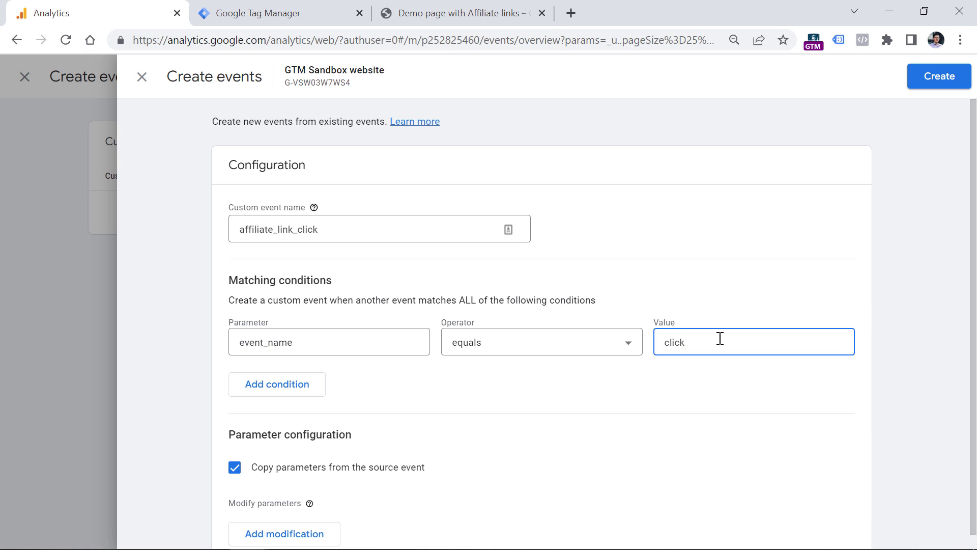
# Step: Add a second matching condition to the event: link_url contains amazon.com
pyautogui.click(284, 393)
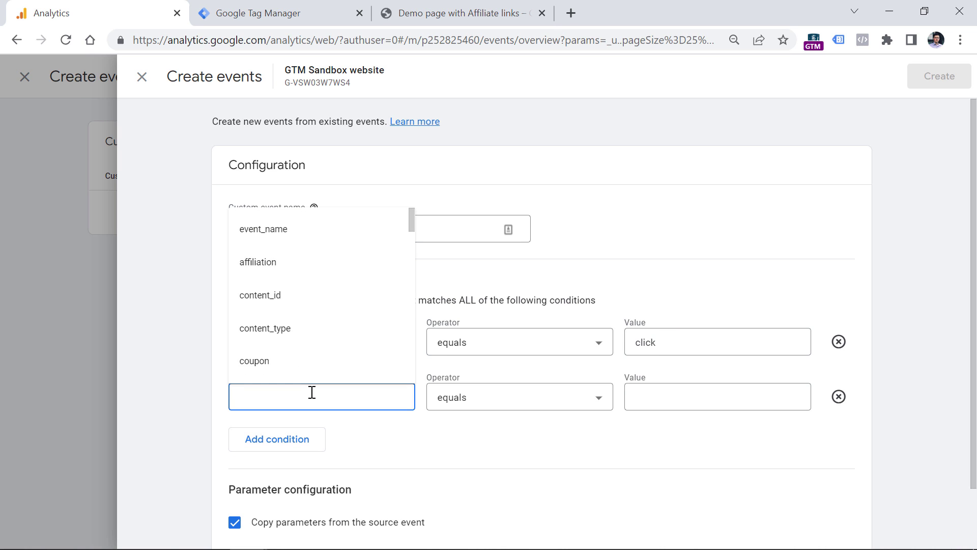
pyautogui.write('link_url')
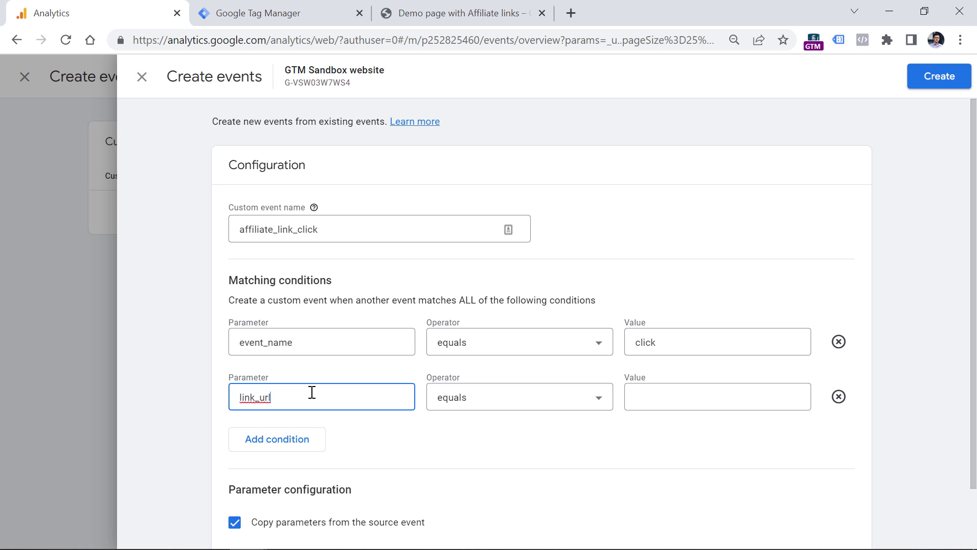
pyautogui.click(519, 408)
pyautogui.click(483, 351)
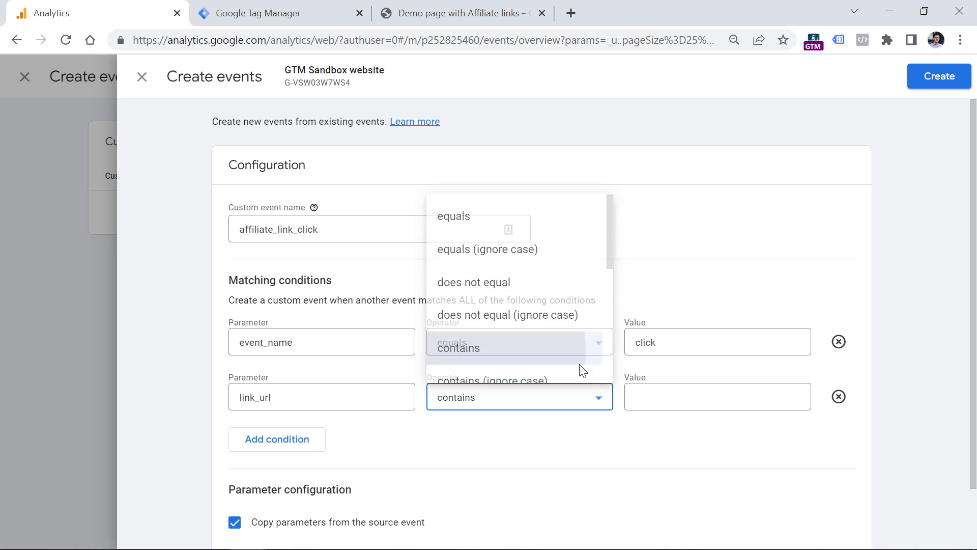
pyautogui.click(647, 396)
pyautogui.write('anazon.com')
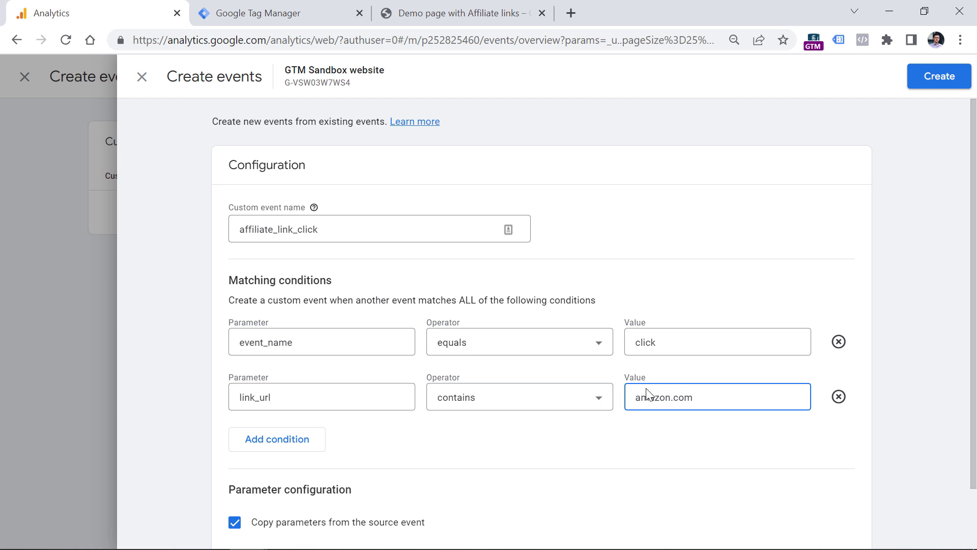
# Step: Check the other operators offered for the link_url condition, keep contains, and create the custom event
pyautogui.click(519, 408)
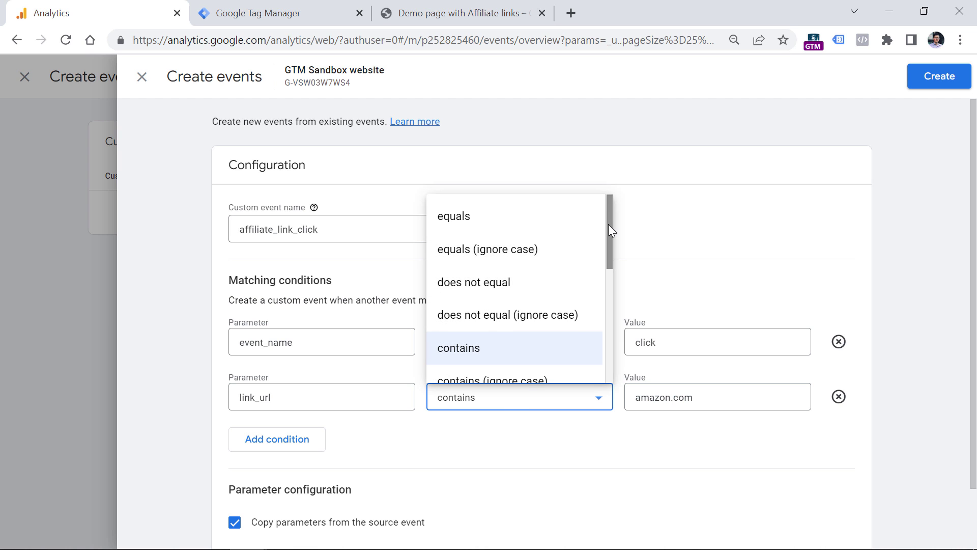
pyautogui.moveTo(609, 224)
pyautogui.mouseDown()
pyautogui.moveTo(606, 346)
pyautogui.moveTo(603, 210)
pyautogui.mouseUp()
pyautogui.click(714, 285)
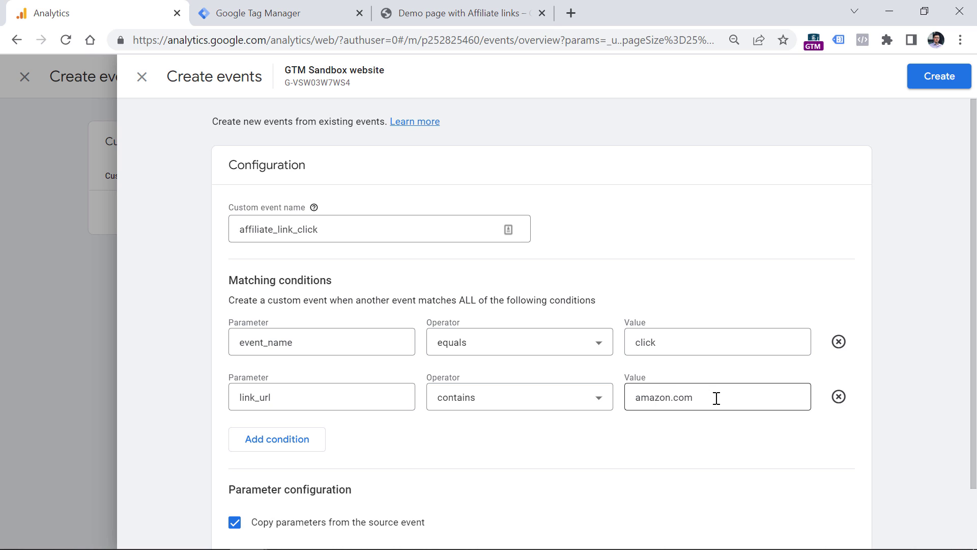
pyautogui.click(940, 77)
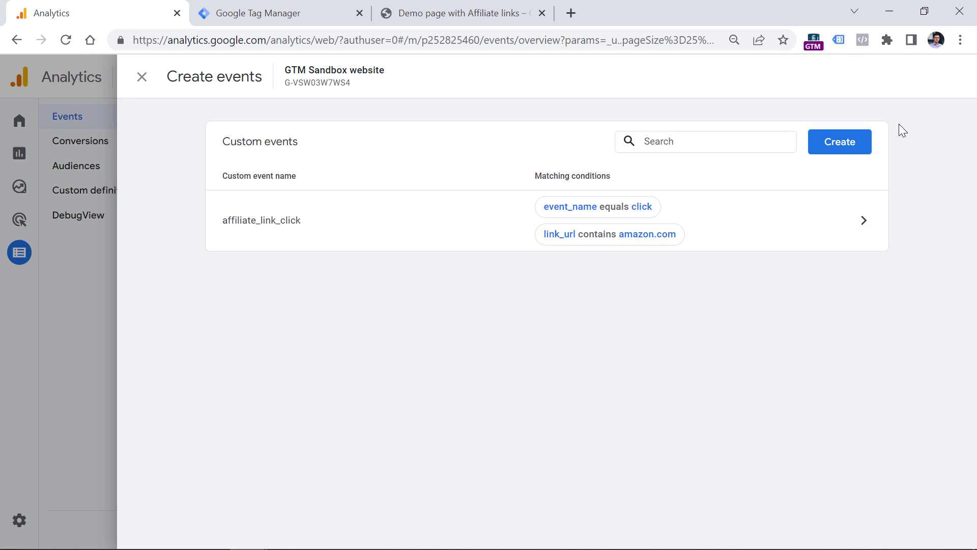
# Step: Start another custom event named affiliate_link_click with the matching condition event_name equals click
pyautogui.click(840, 142)
pyautogui.click(330, 225)
pyautogui.write('affiliate_')
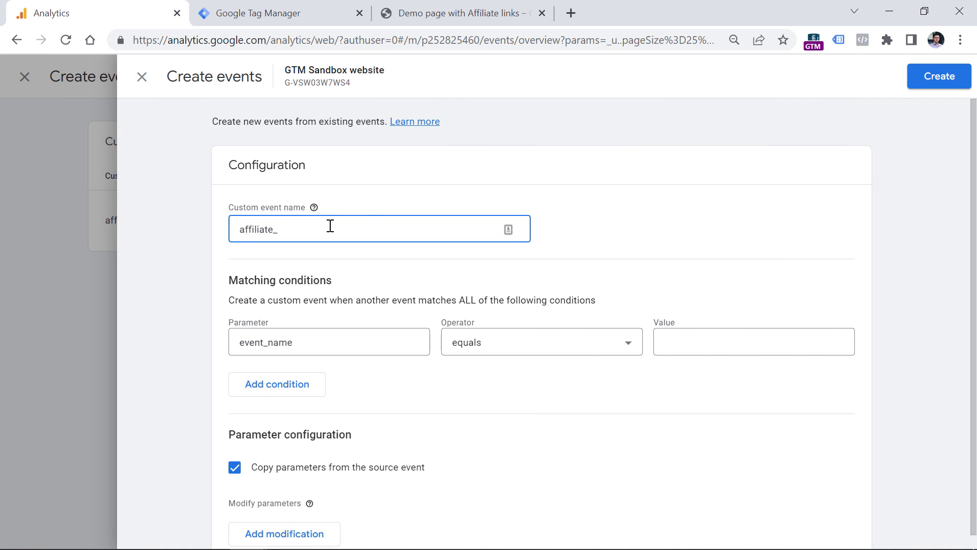
pyautogui.write('link_click')
pyautogui.click(726, 339)
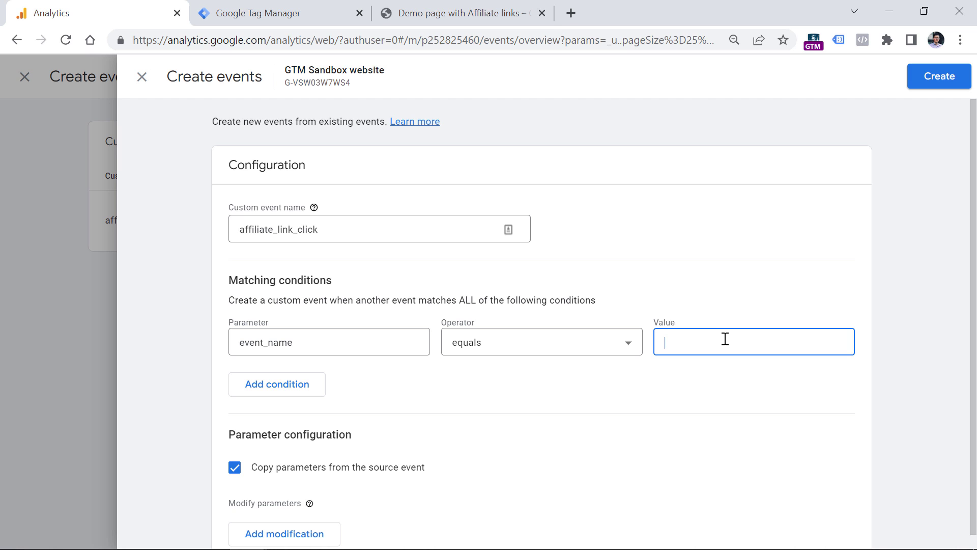
pyautogui.write('click')
# Step: Add the matching condition link_url contains example.com, create the event, and close the custom events list
pyautogui.click(283, 390)
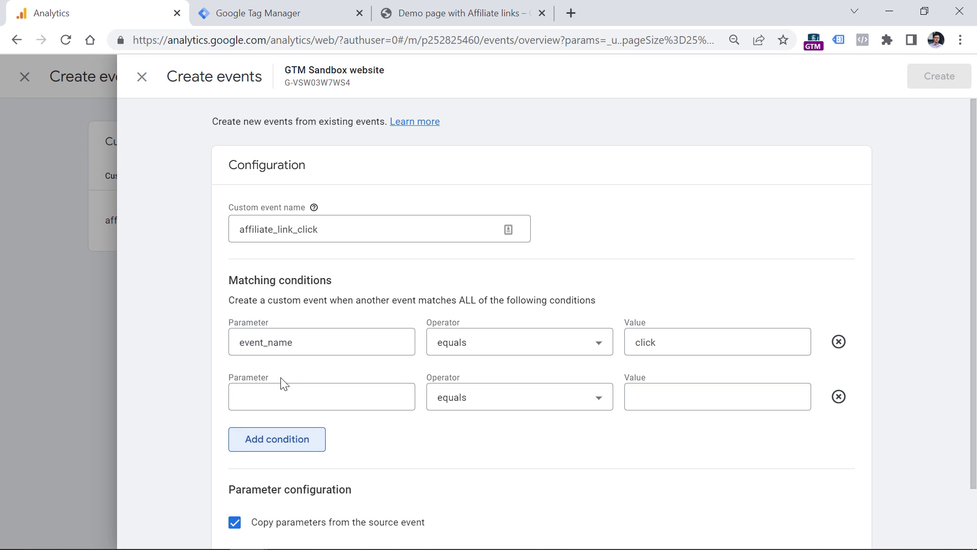
pyautogui.click(284, 400)
pyautogui.write('link_url')
pyautogui.click(498, 402)
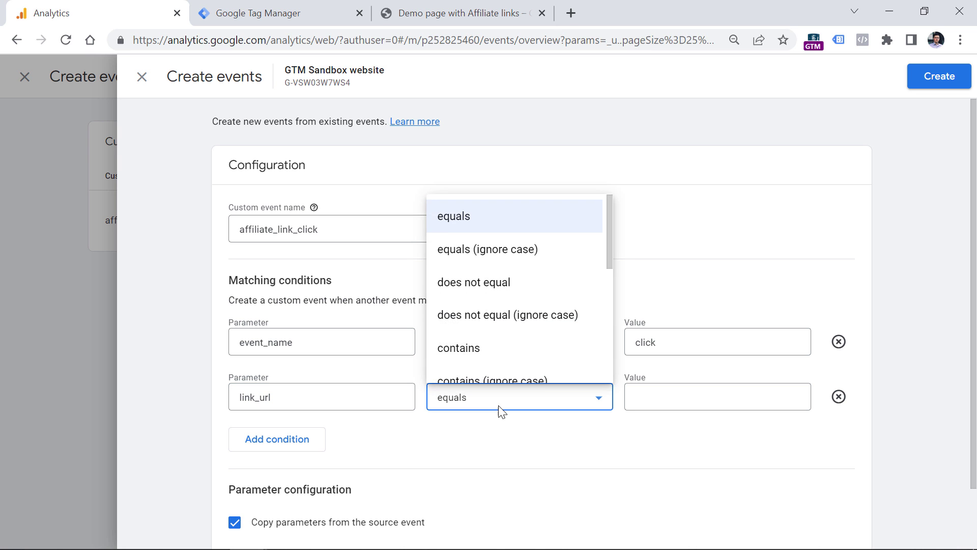
pyautogui.click(493, 349)
pyautogui.click(665, 392)
pyautogui.write('example.com')
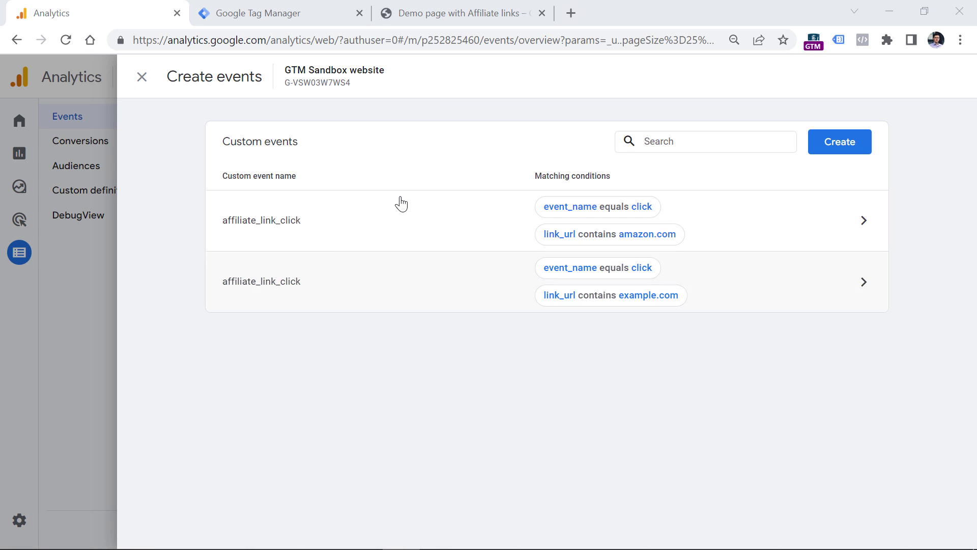
pyautogui.click(137, 80)
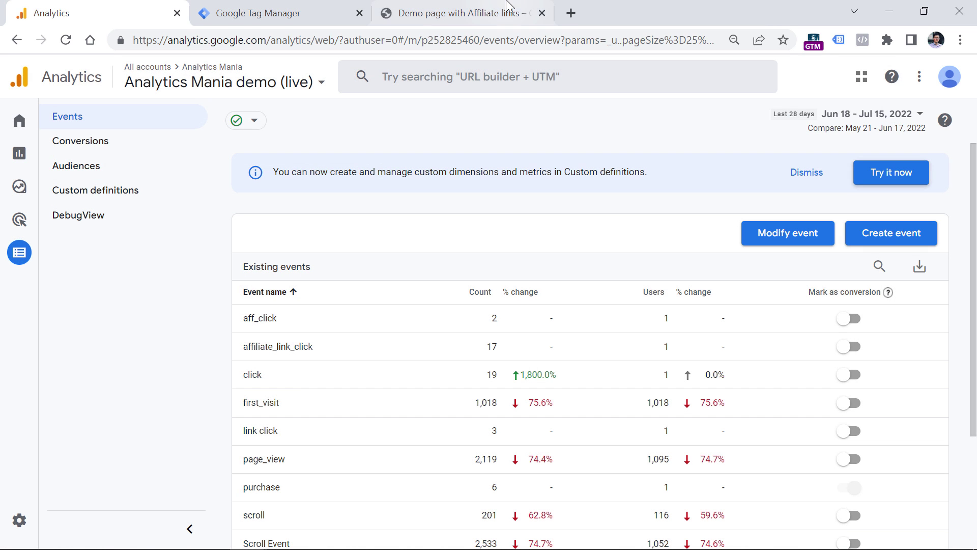
# Step: Generate new test clicks by opening Affiliate link No. 1 and No. 2 from the demo page, and close the opened pages
pyautogui.click(466, 7)
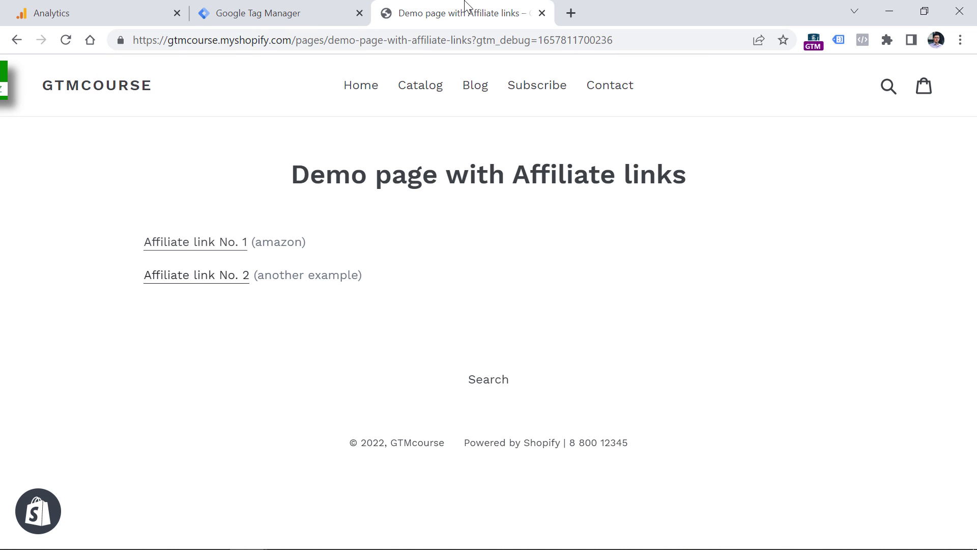
pyautogui.click(195, 244)
pyautogui.click(188, 277)
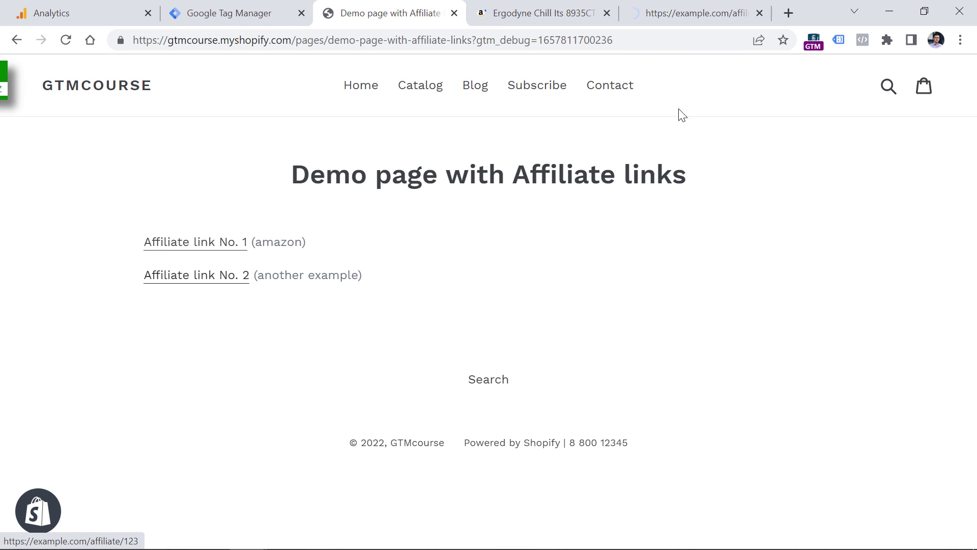
pyautogui.click(607, 12)
pyautogui.click(608, 13)
# Step: Open DebugView in Google Analytics and inspect the link_url parameter of both affiliate_link_click events
pyautogui.click(105, 7)
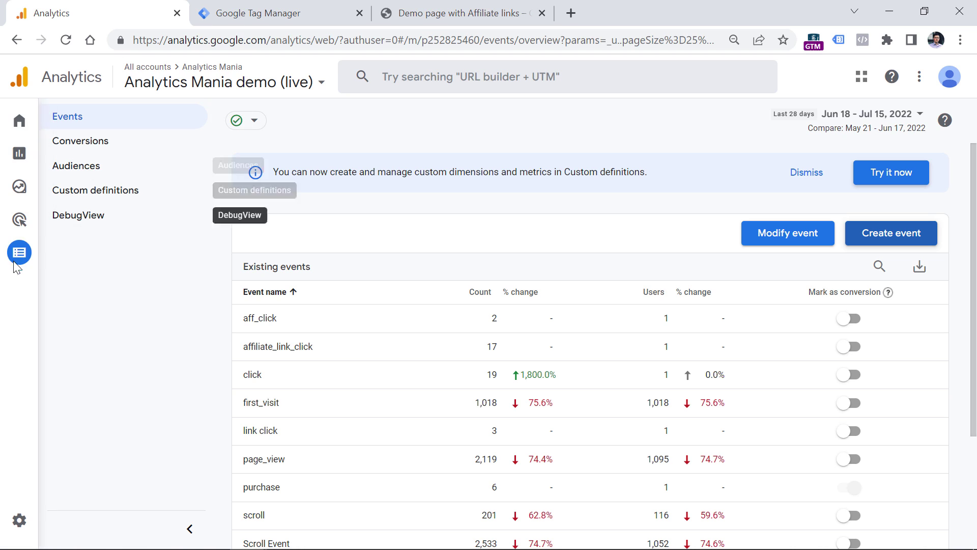
pyautogui.click(132, 219)
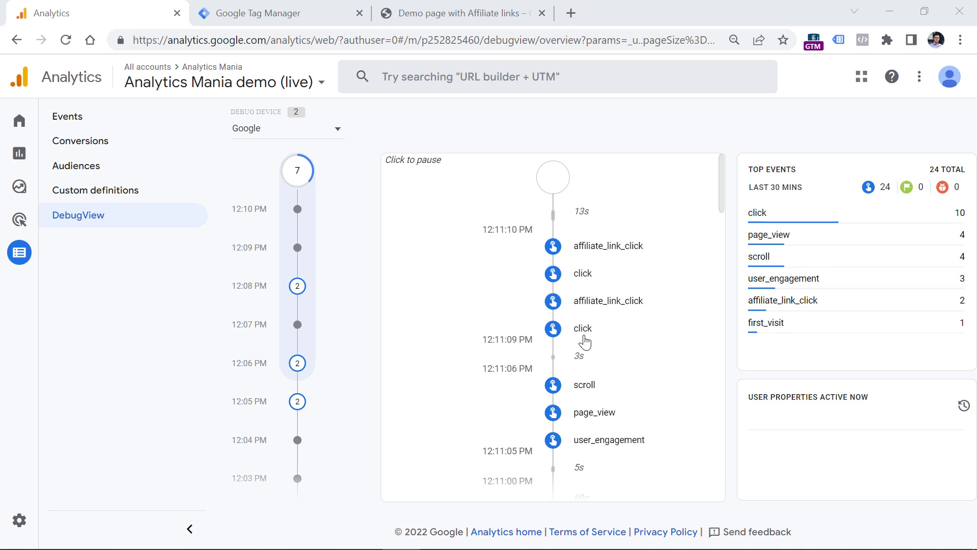
pyautogui.click(480, 10)
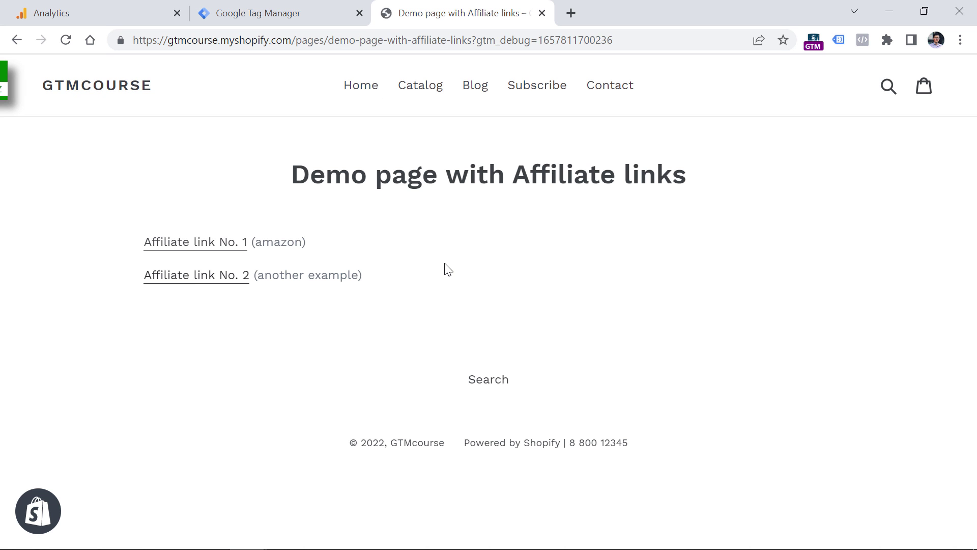
pyautogui.click(119, 12)
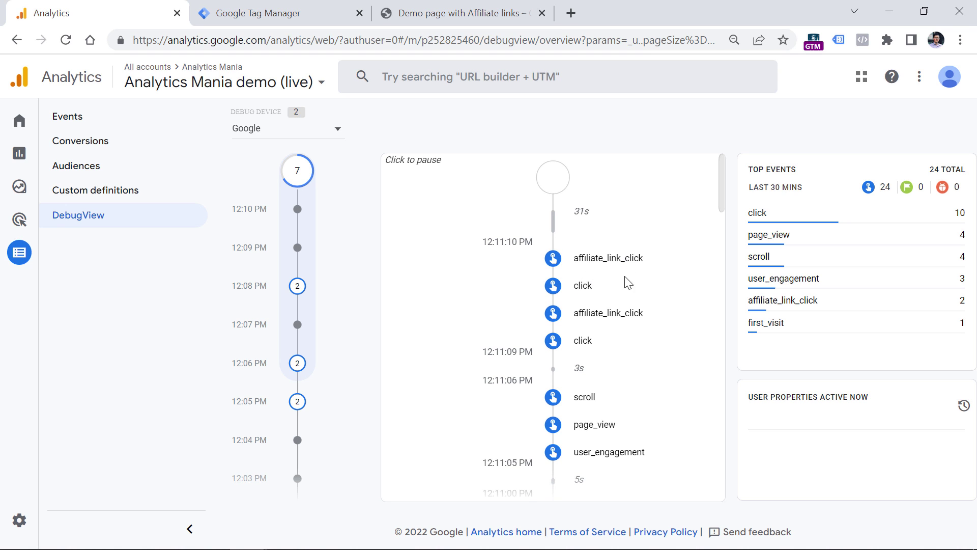
pyautogui.click(596, 258)
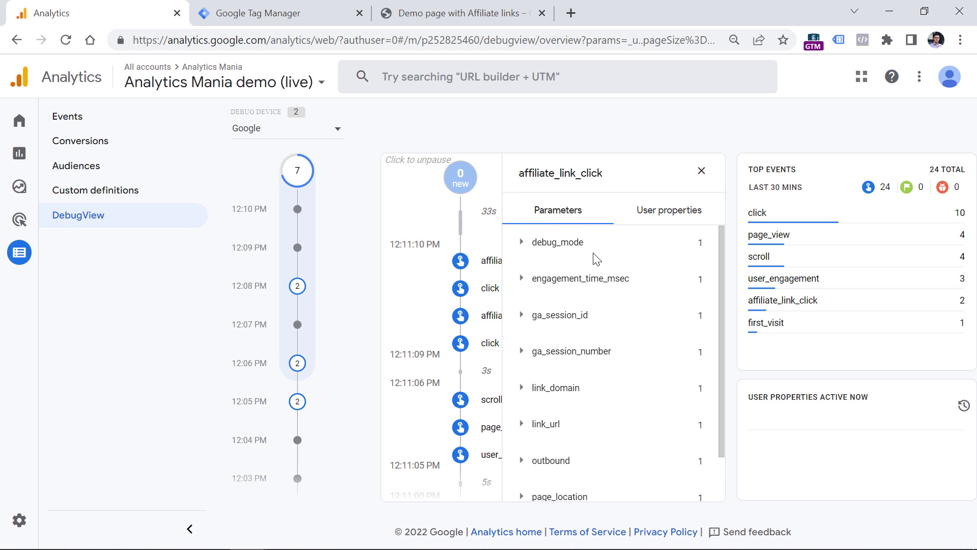
pyautogui.click(524, 429)
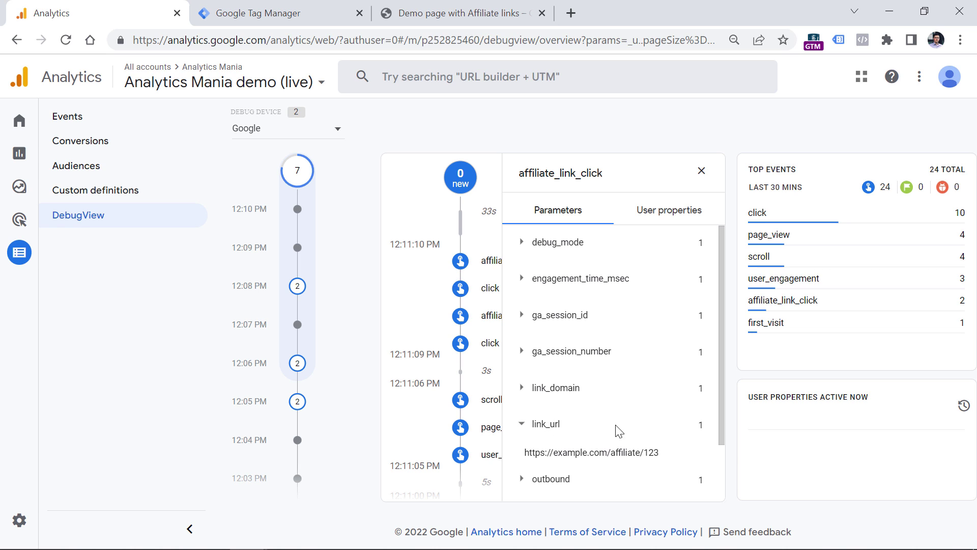
pyautogui.click(492, 318)
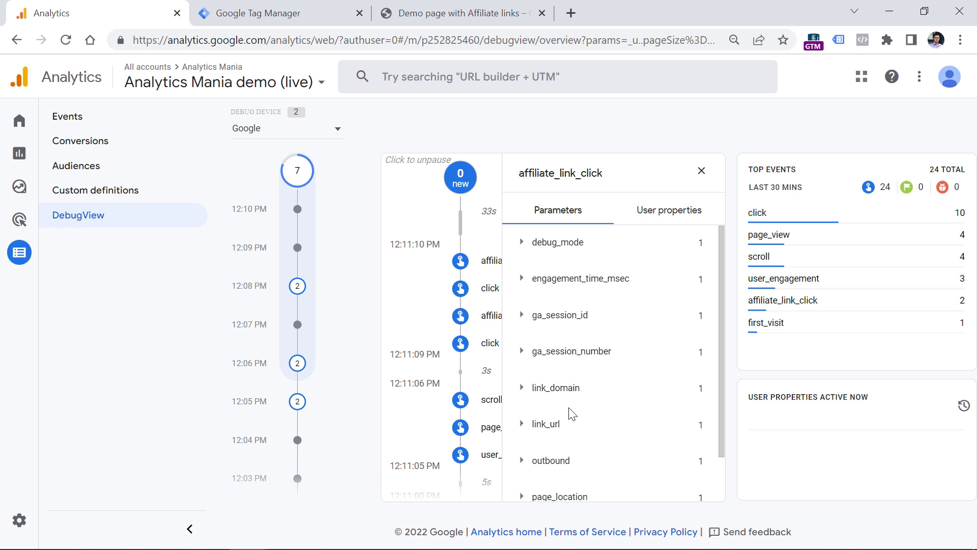
pyautogui.click(523, 426)
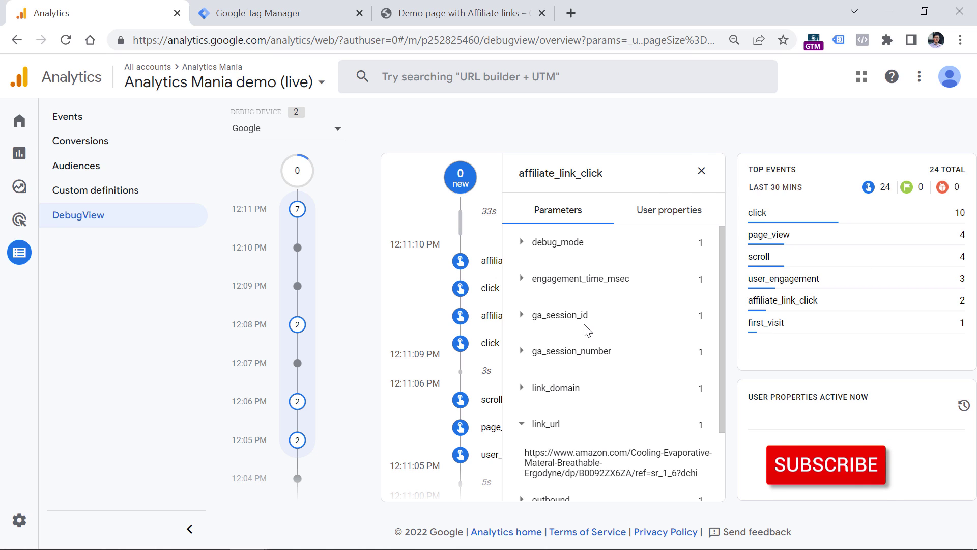
pyautogui.click(701, 172)
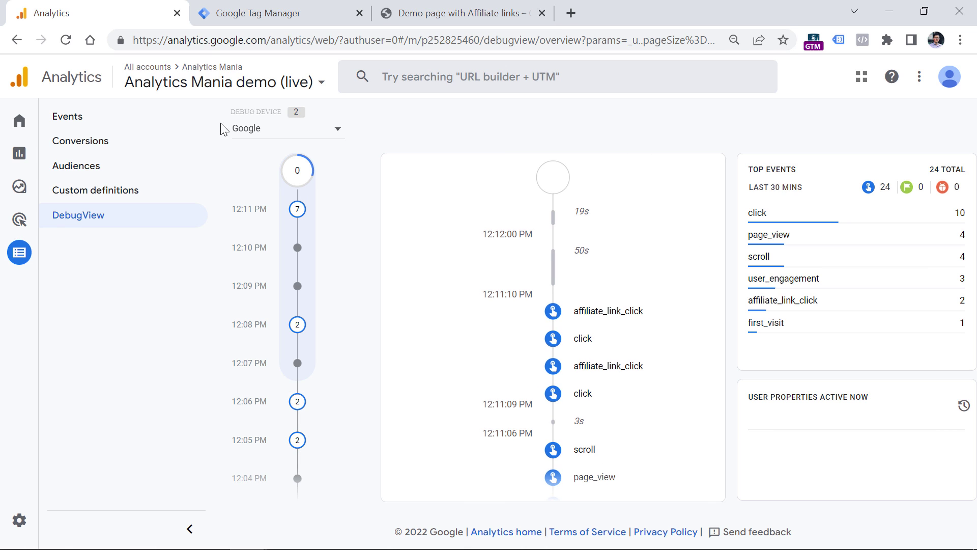
# Step: Delete both affiliate_link_click custom events, the amazon.com one and the example.com one, from the property
pyautogui.click(85, 123)
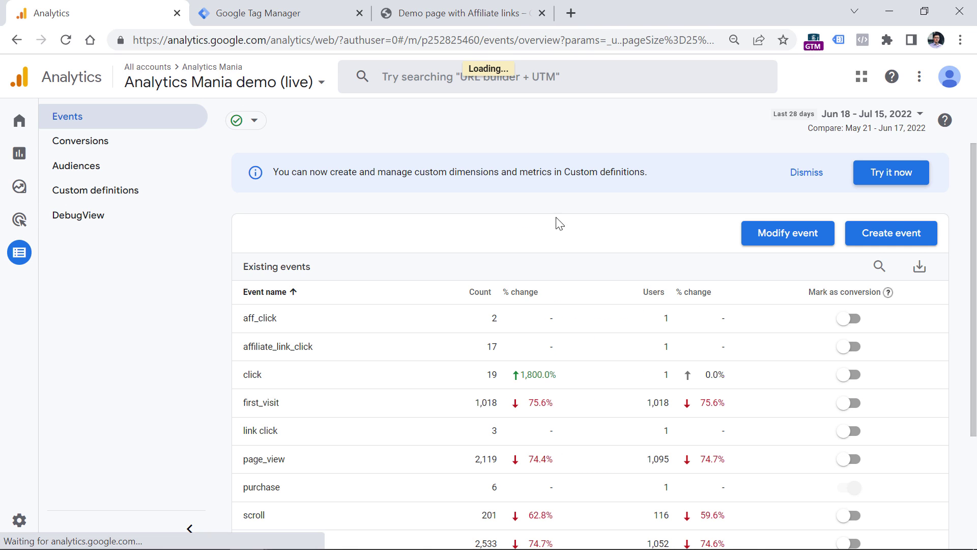
pyautogui.click(895, 228)
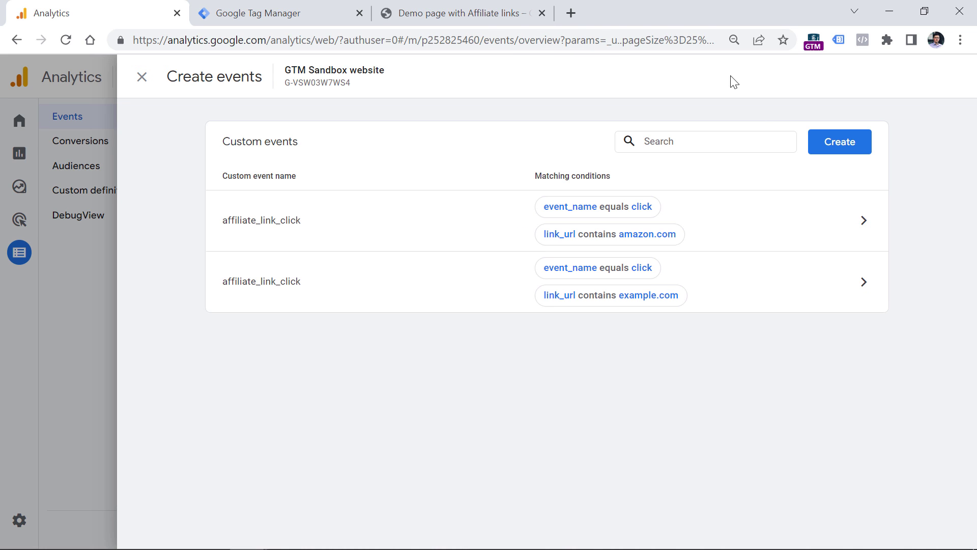
pyautogui.click(864, 221)
pyautogui.click(958, 76)
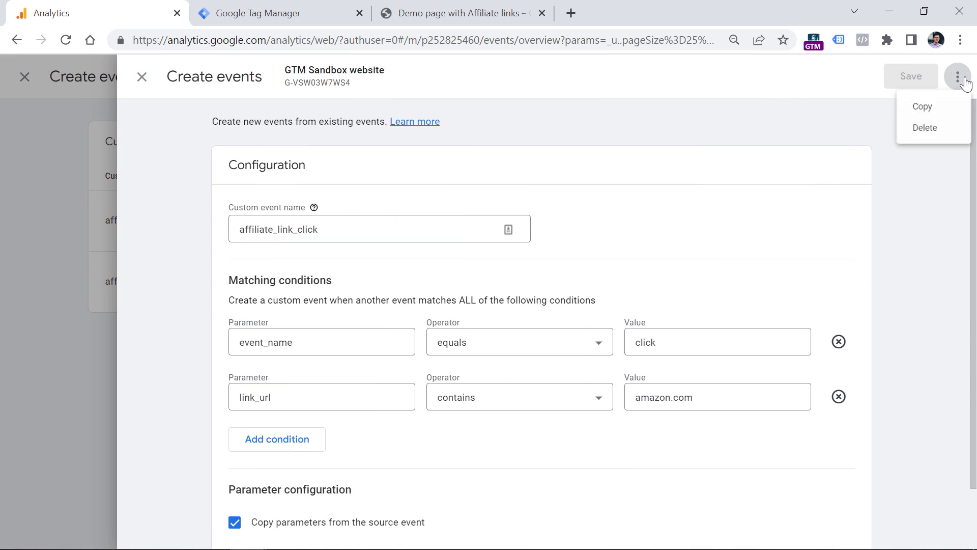
pyautogui.click(928, 134)
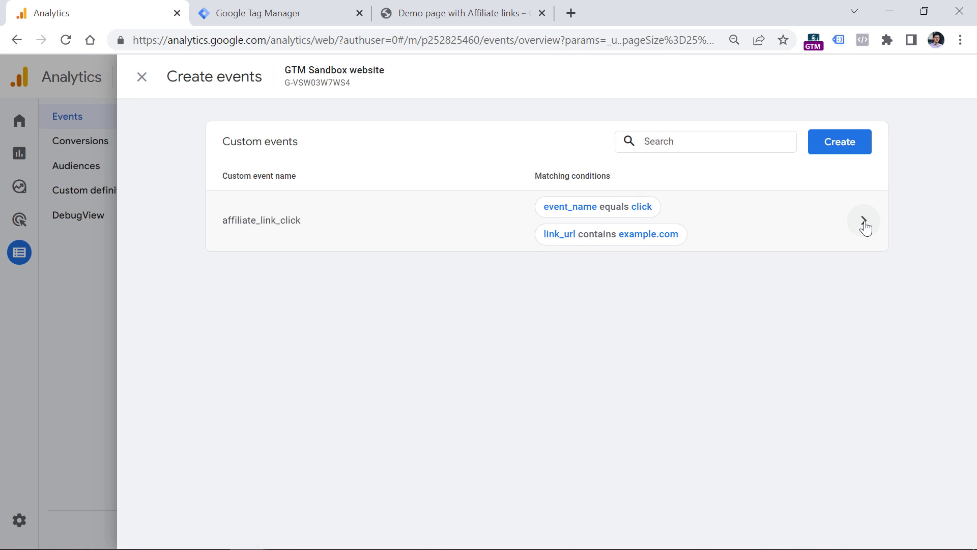
pyautogui.click(865, 225)
pyautogui.click(958, 77)
pyautogui.click(916, 129)
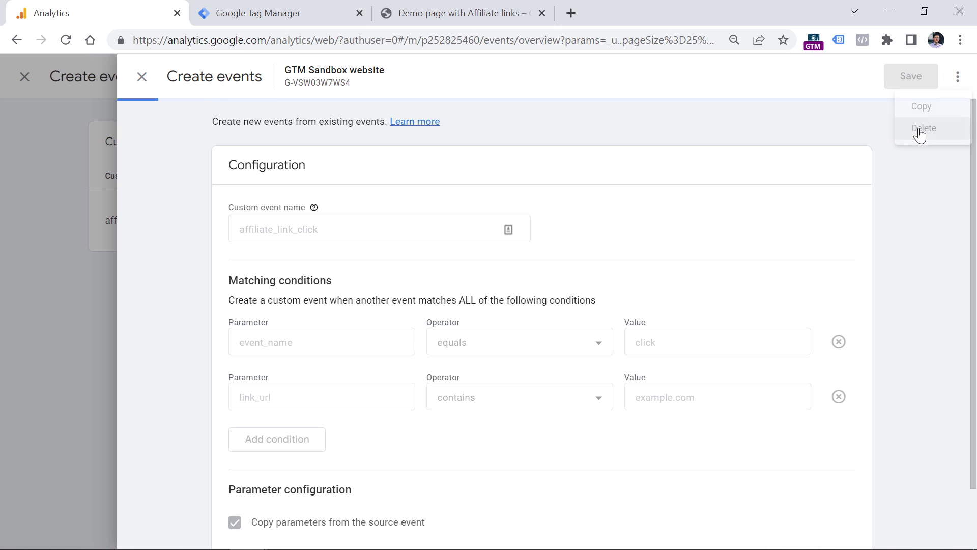
# Step: Switch to Google Tag Manager and check in the container's built-in variables that all Click variables are enabled
pyautogui.click(288, 11)
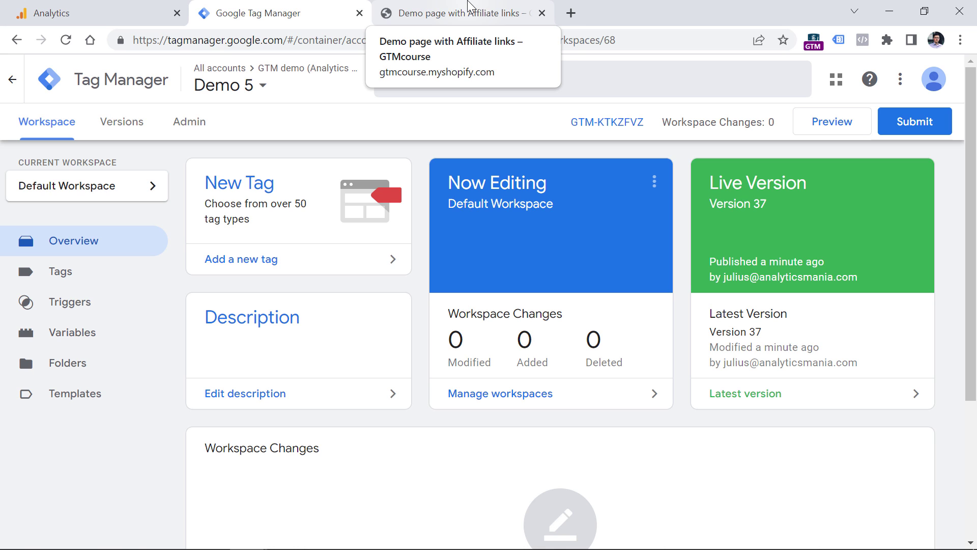
pyautogui.click(55, 274)
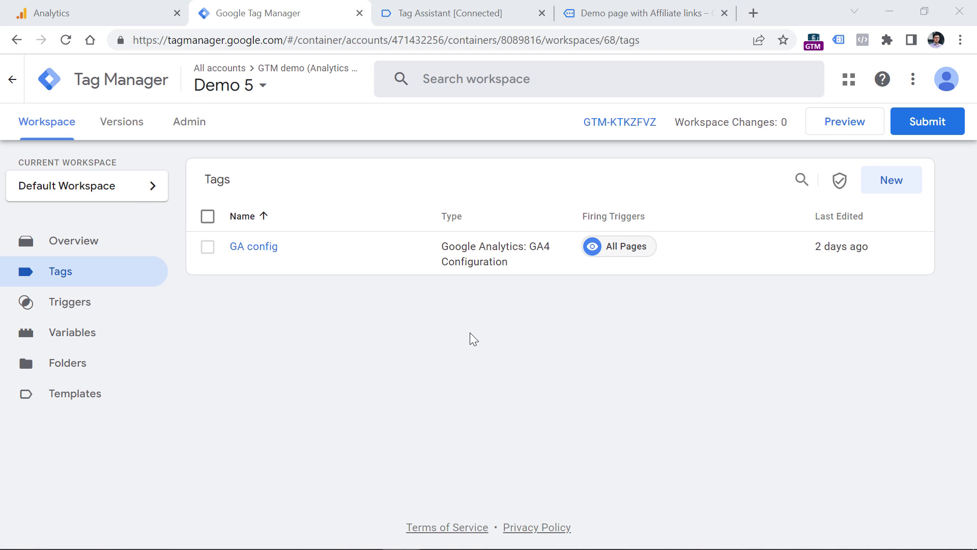
pyautogui.click(78, 338)
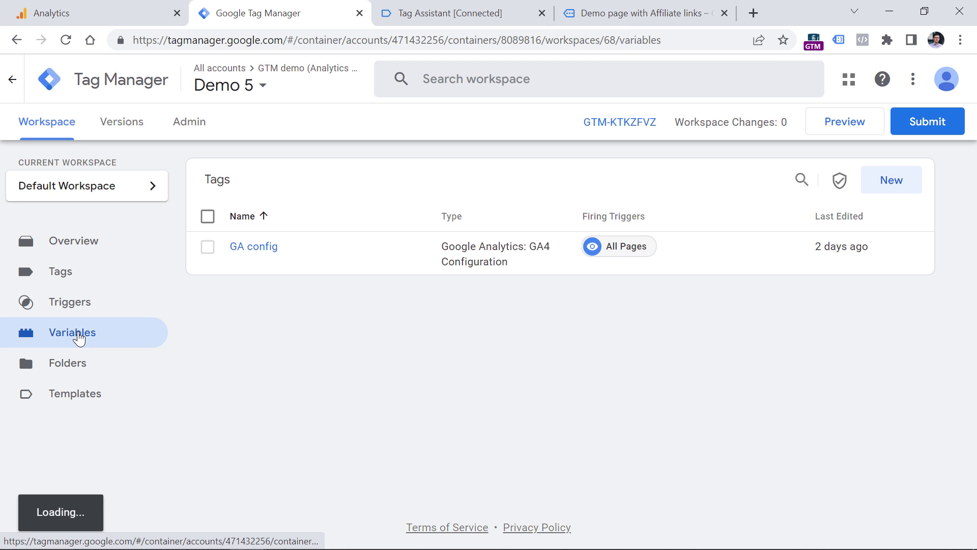
pyautogui.scroll(-5, 329, 185)
pyautogui.scroll(5, 266, 187)
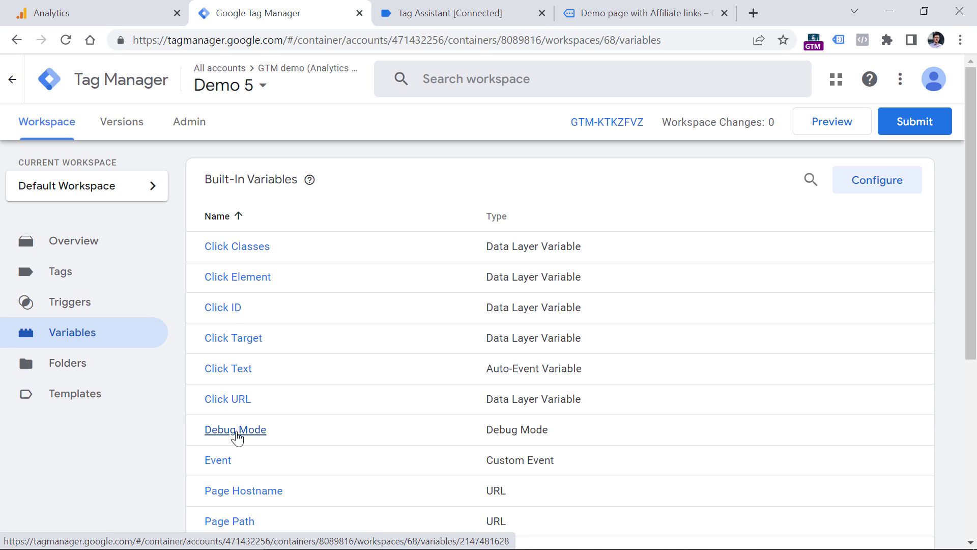
pyautogui.click(881, 182)
pyautogui.scroll(-5, 736, 225)
pyautogui.scroll(-5, 737, 226)
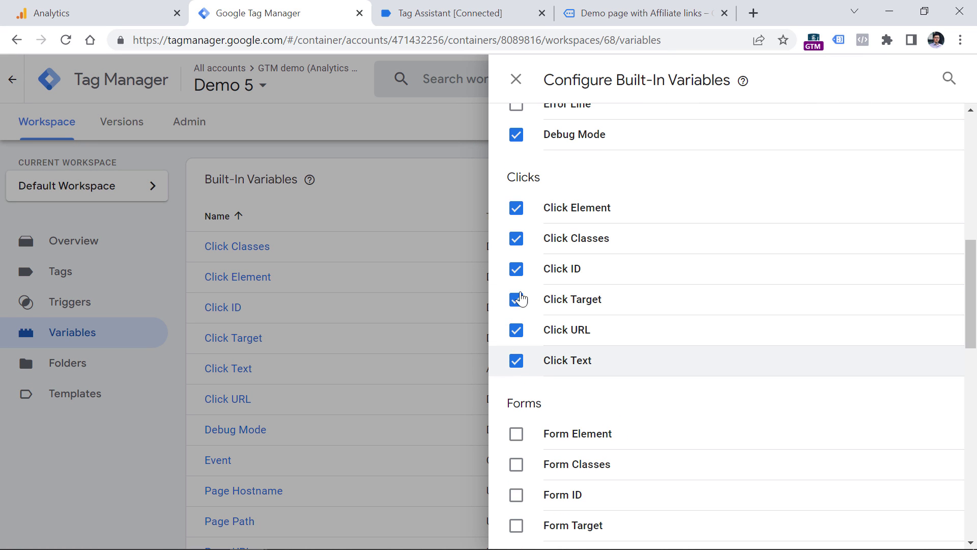
pyautogui.click(515, 79)
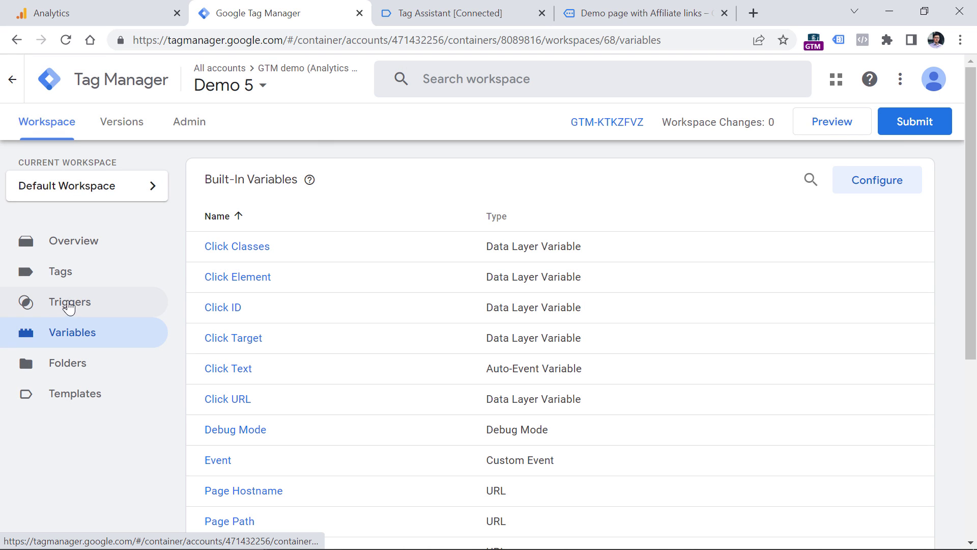
# Step: Create a new trigger of type Click - Just Links that fires on Some Link Clicks
pyautogui.click(66, 306)
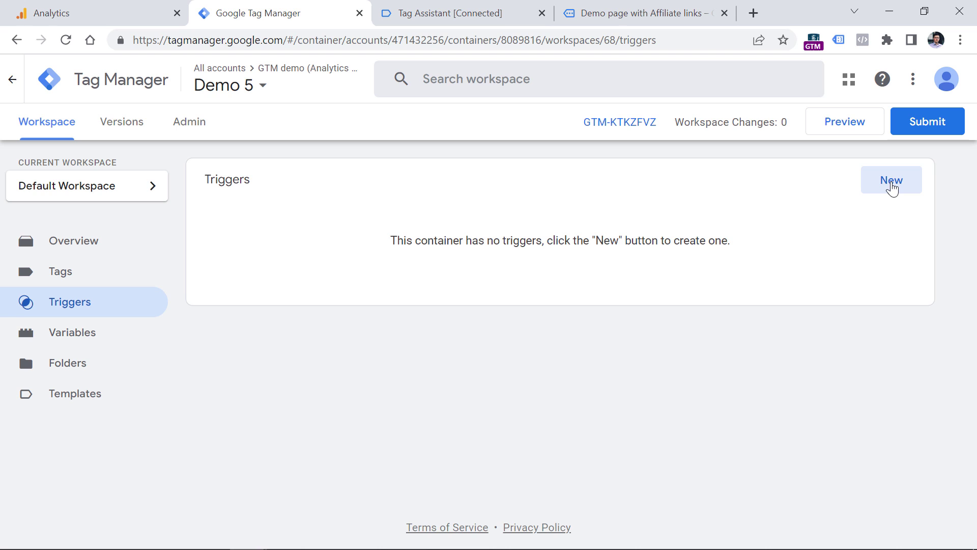
pyautogui.click(637, 13)
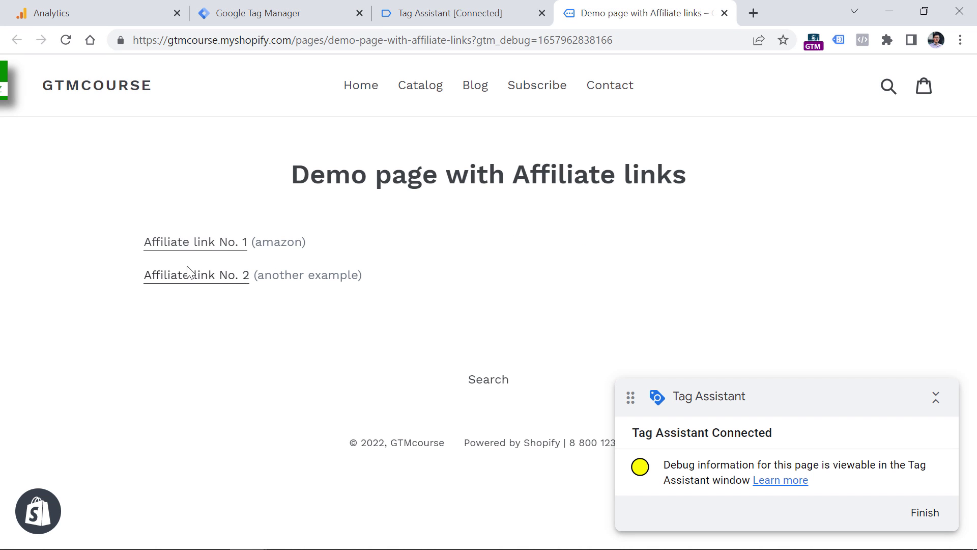
pyautogui.click(285, 7)
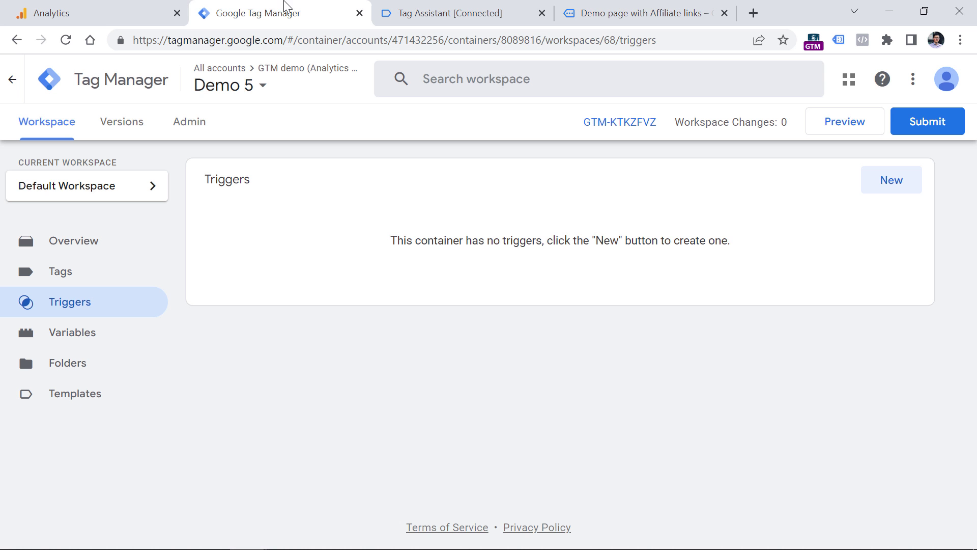
pyautogui.click(893, 186)
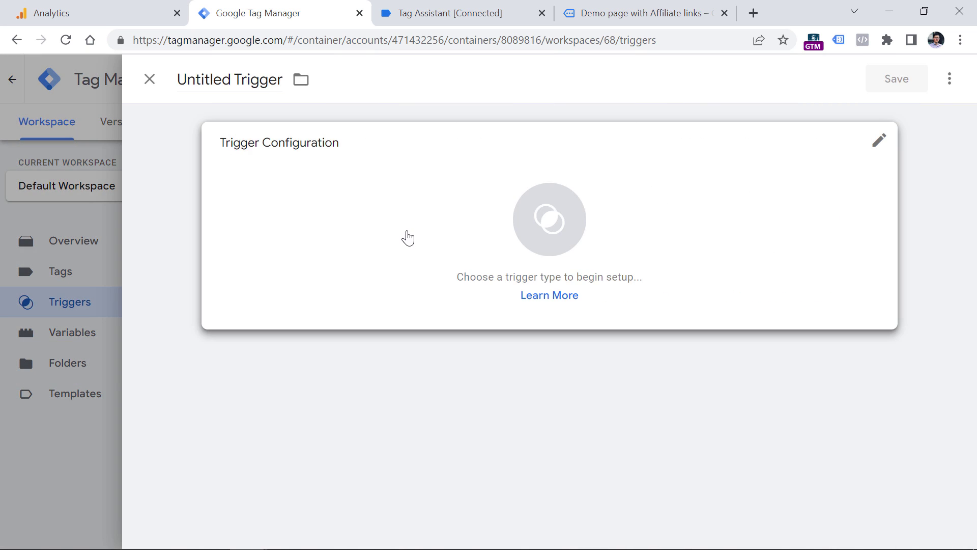
pyautogui.click(405, 231)
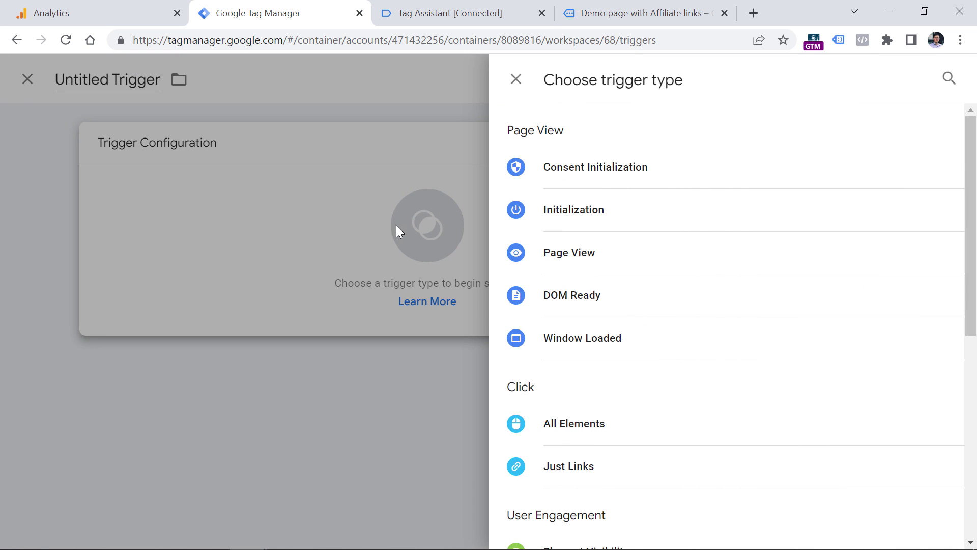
pyautogui.click(574, 468)
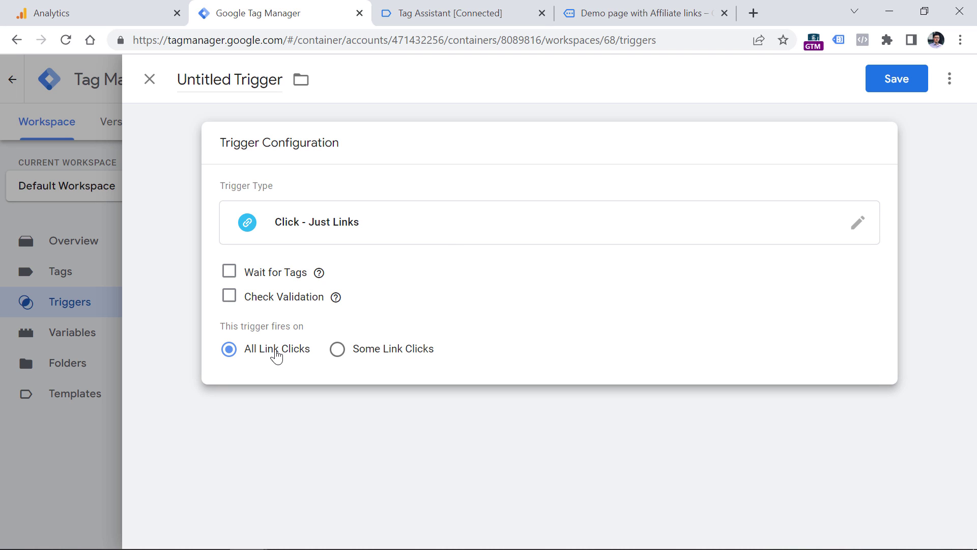
pyautogui.click(338, 350)
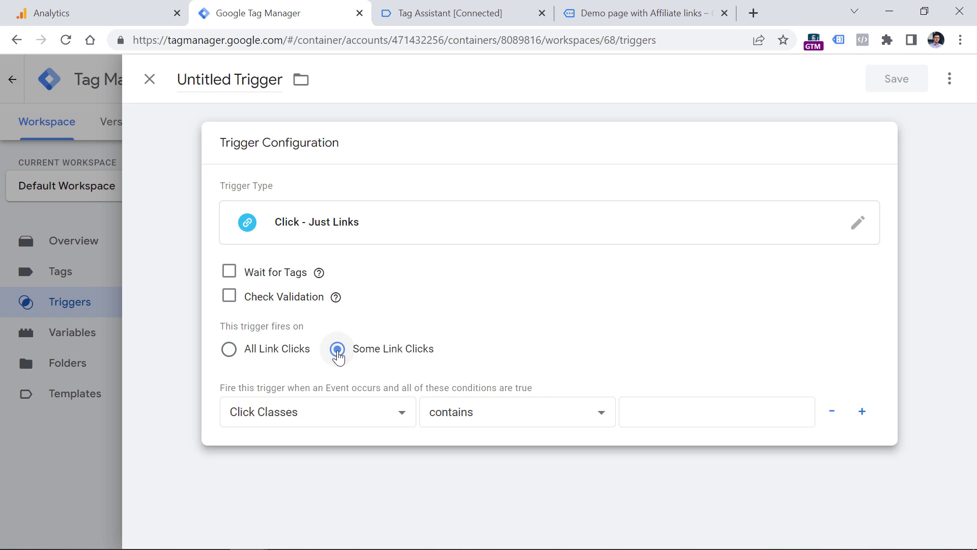
# Step: Set the trigger condition to Click URL matches RegEx (ignore case) amazon.com|example.com
pyautogui.click(320, 411)
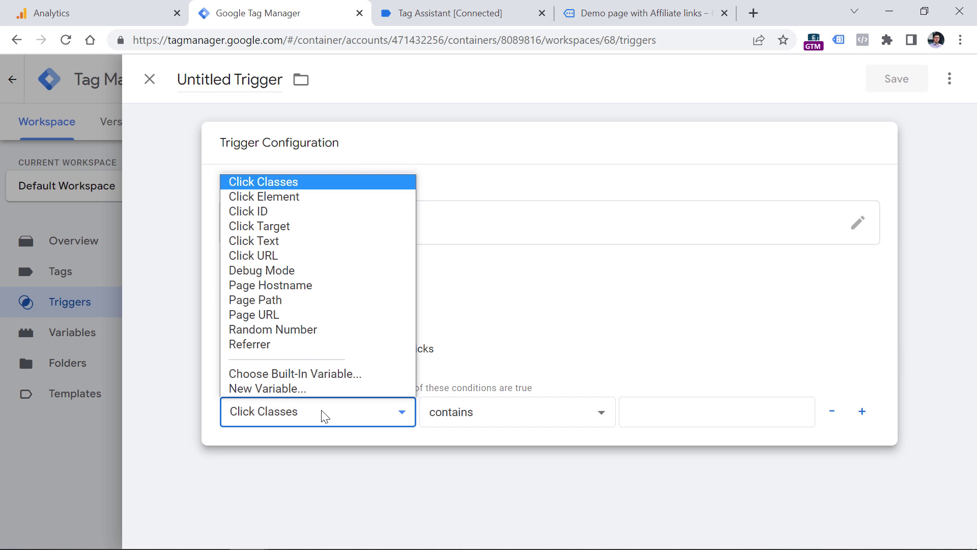
pyautogui.click(277, 258)
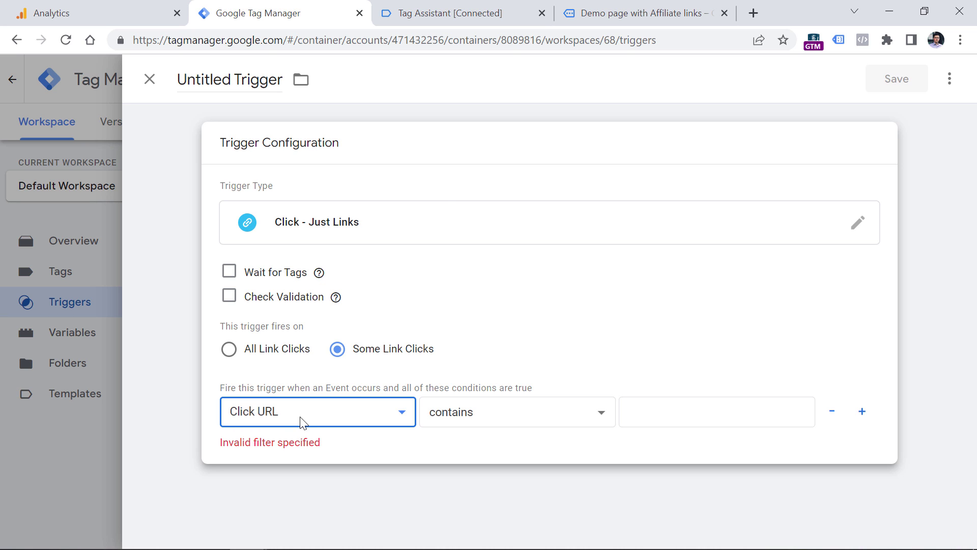
pyautogui.click(514, 411)
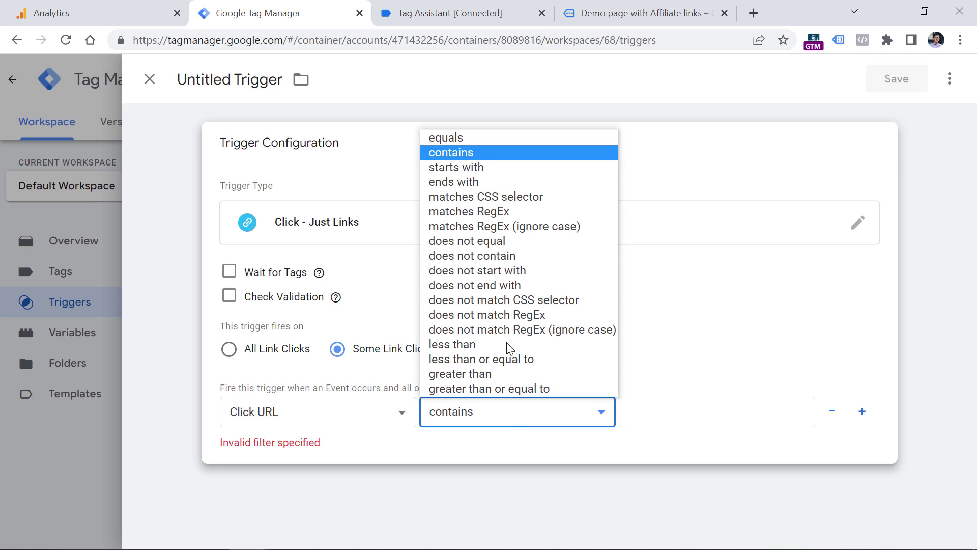
pyautogui.click(511, 228)
pyautogui.click(662, 412)
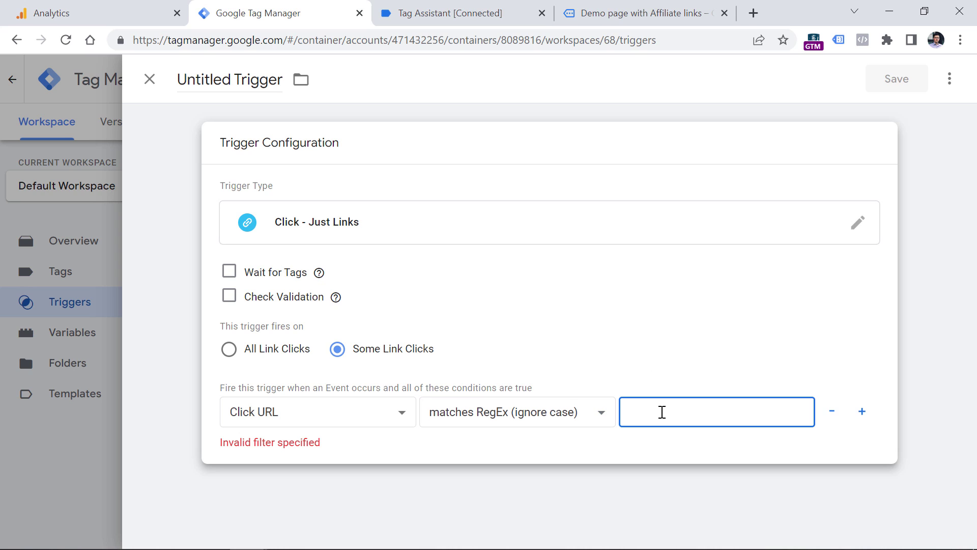
pyautogui.write('amazon.com')
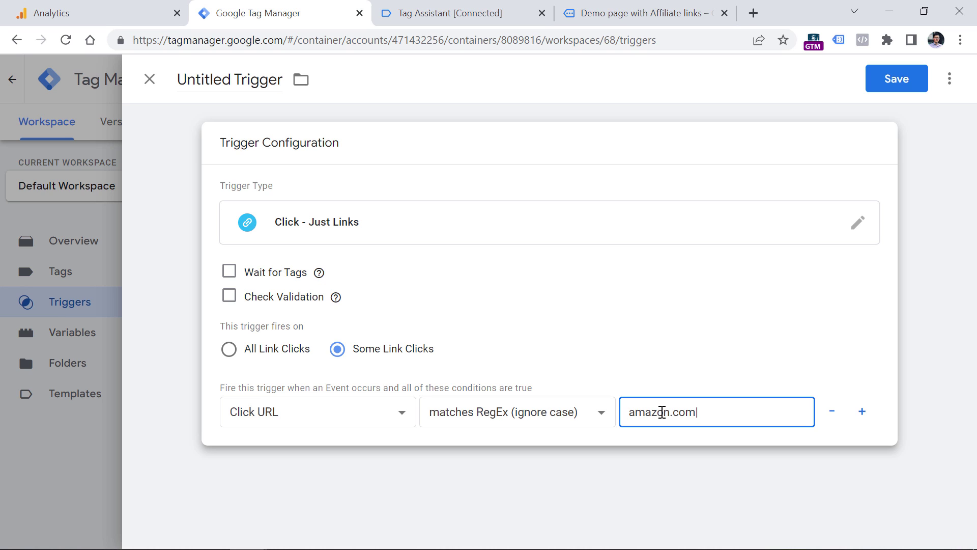
pyautogui.write('|example.com')
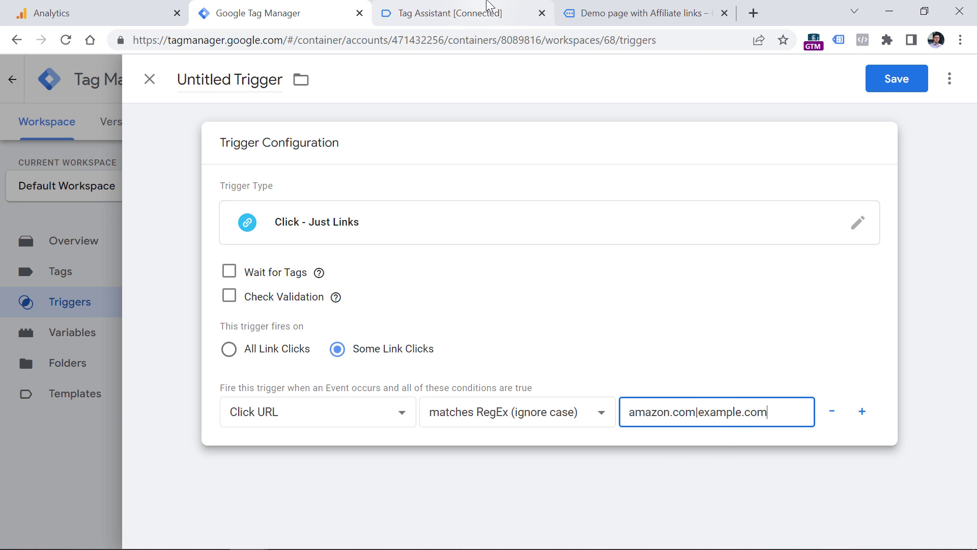
pyautogui.click(591, 11)
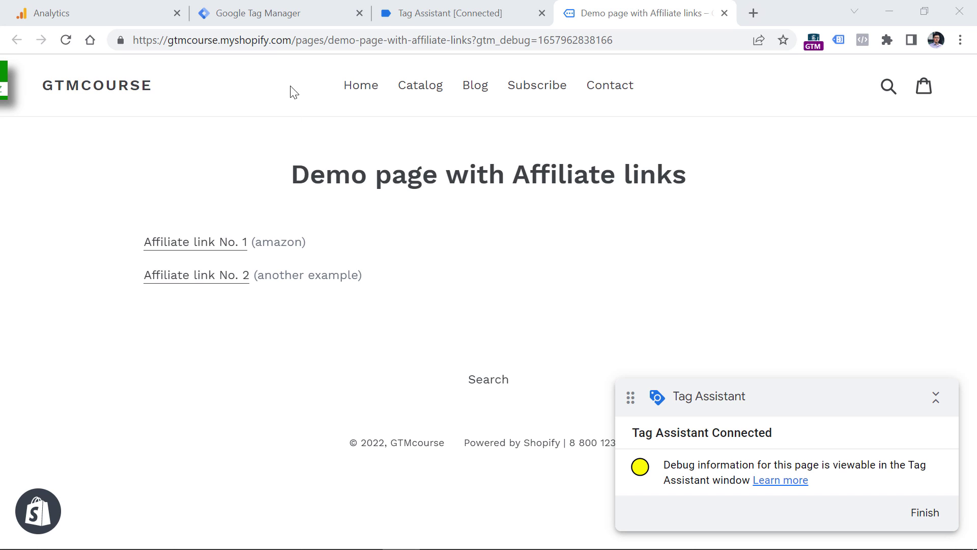
pyautogui.moveTo(298, 40); pyautogui.dragTo(656, 41)
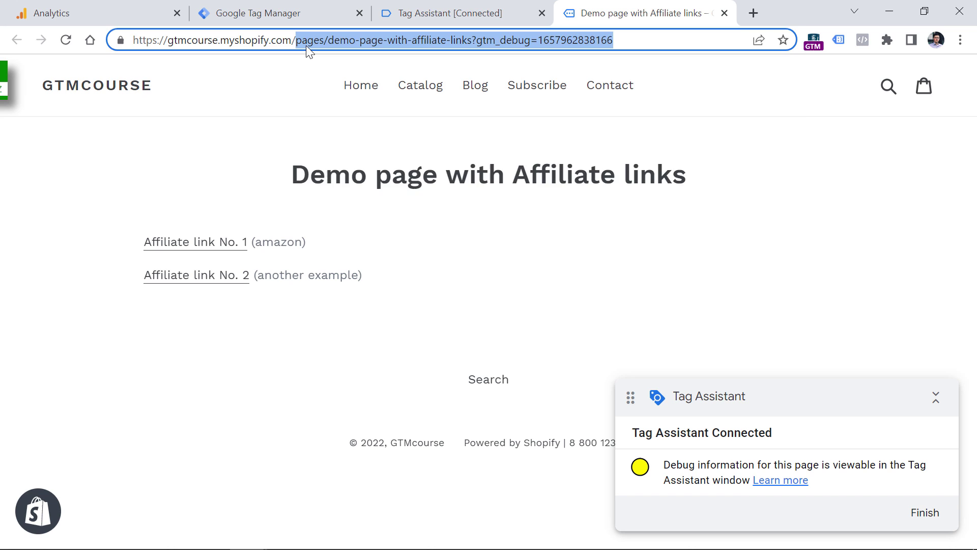
pyautogui.write('affiliate/')
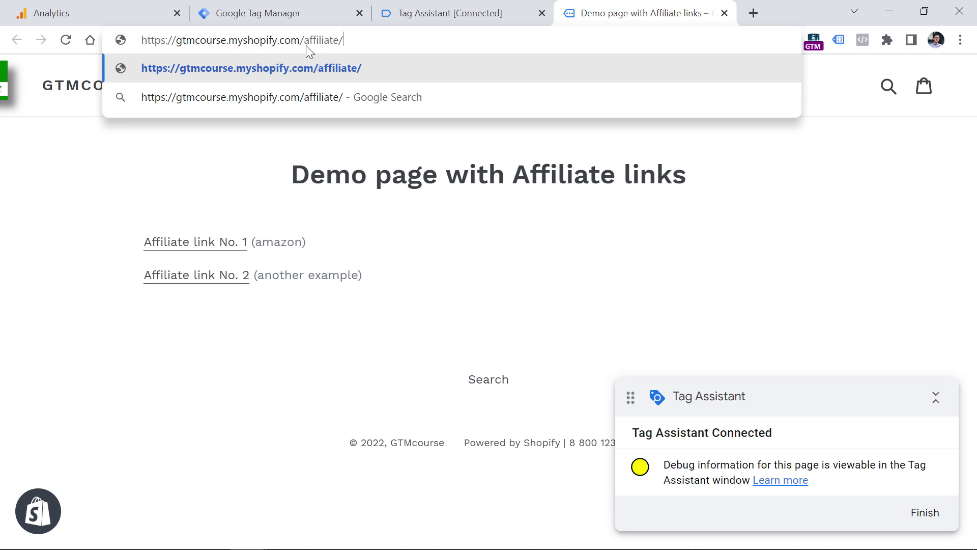
pyautogui.write('1234567gdb32dn23')
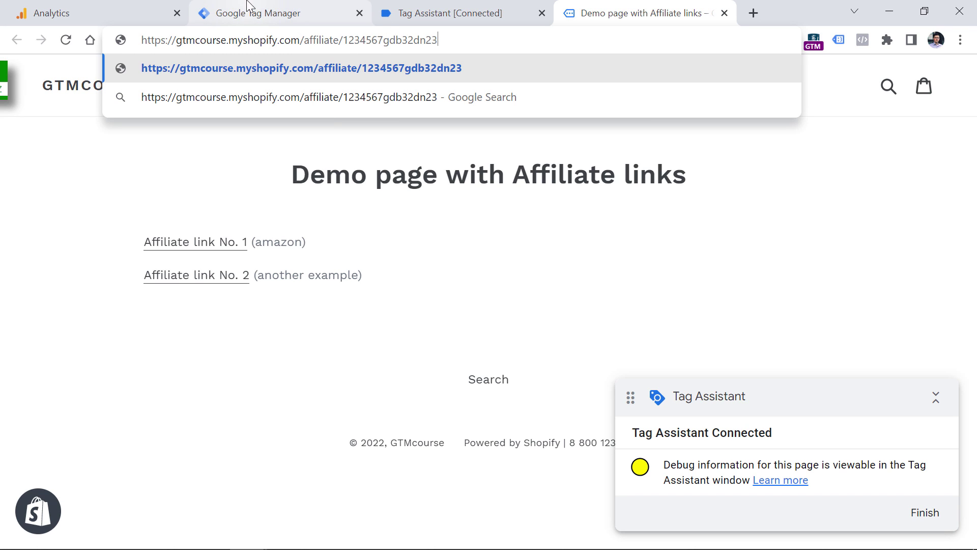
pyautogui.click(295, 7)
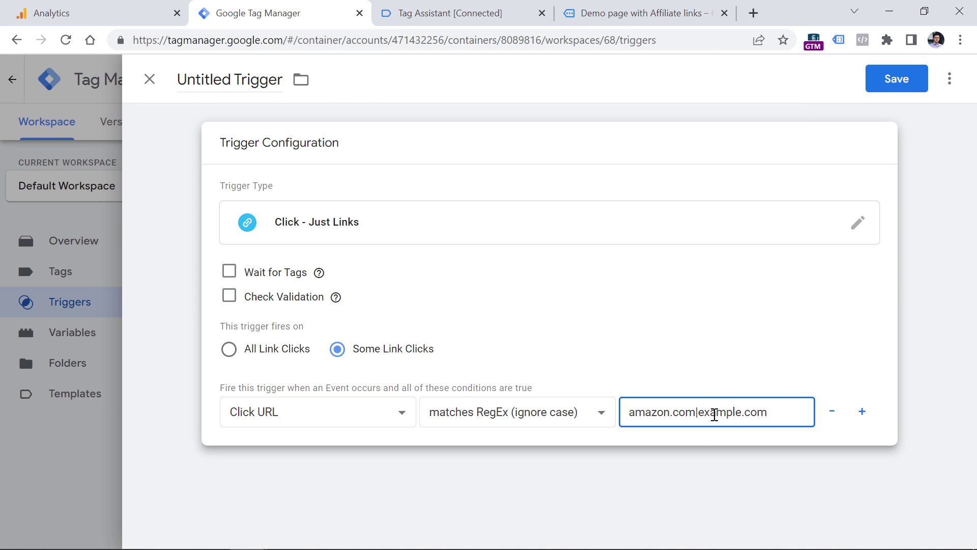
# Step: Change the trigger condition to Click URL contains /affiliate/
pyautogui.moveTo(761, 415); pyautogui.dragTo(630, 402)
pyautogui.press('BackSpace')
pyautogui.click(589, 411)
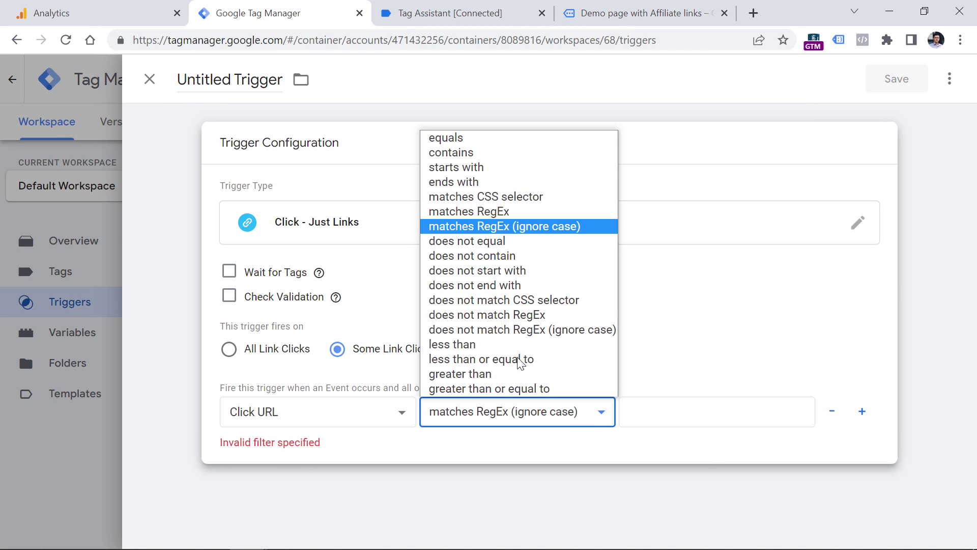
pyautogui.click(451, 150)
pyautogui.click(657, 417)
pyautogui.write('/affiliate/')
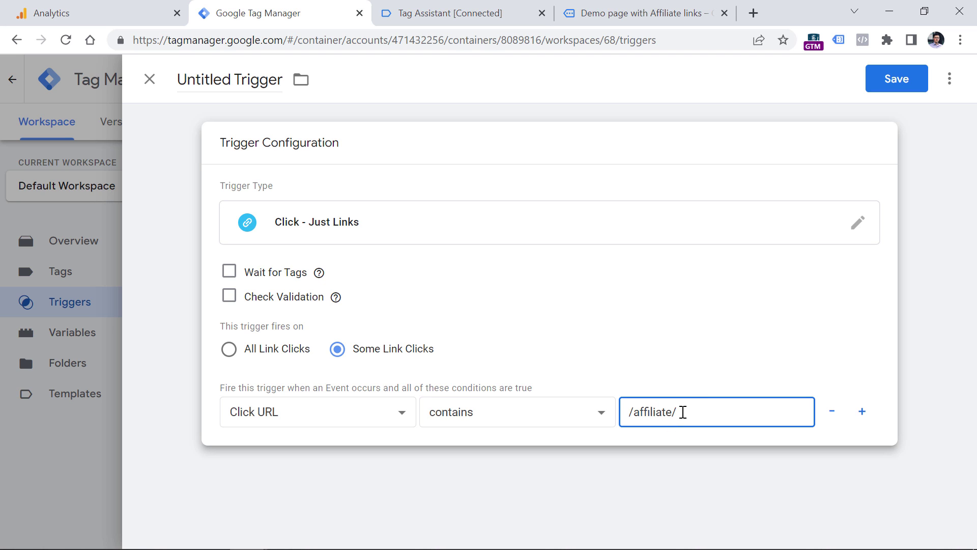
pyautogui.moveTo(629, 412); pyautogui.dragTo(635, 412)
# Step: Replace the condition's value with amazon.com|example.com and name the trigger "Link click - affiliate link"
pyautogui.moveTo(697, 420); pyautogui.dragTo(616, 407)
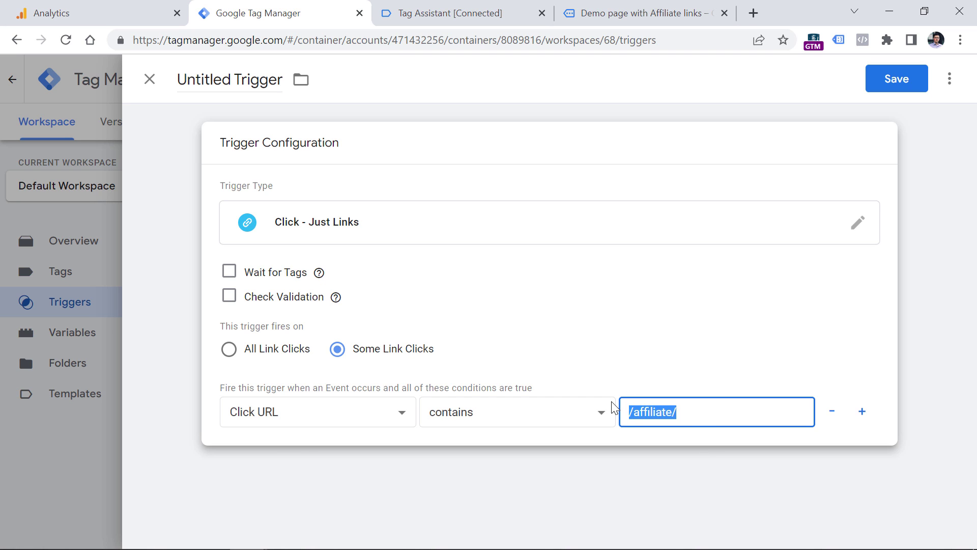
pyautogui.press('BackSpace')
pyautogui.write('ma')
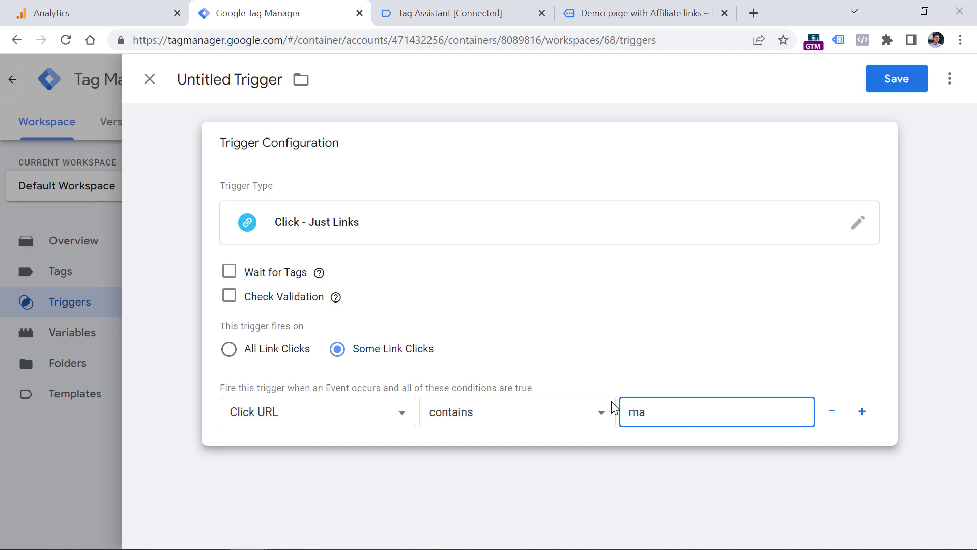
pyautogui.press('BackSpace')
pyautogui.press('BackSpace')
pyautogui.write('amazon.com|example.com')
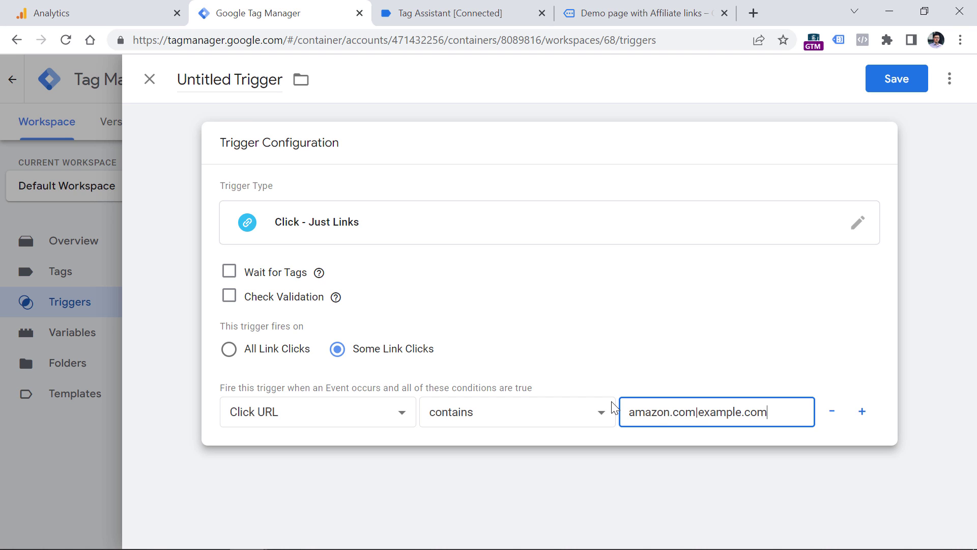
pyautogui.click(236, 71)
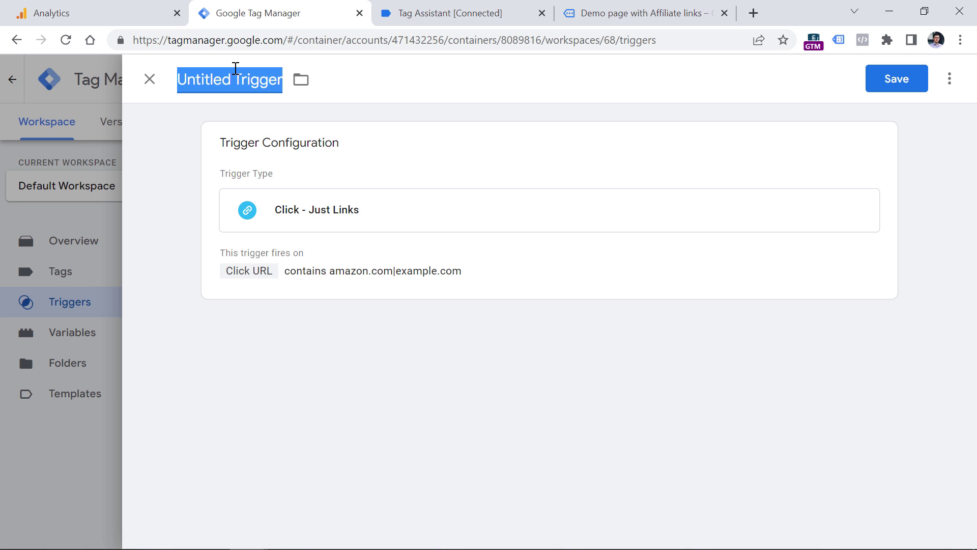
pyautogui.write('Link click - affiliate link')
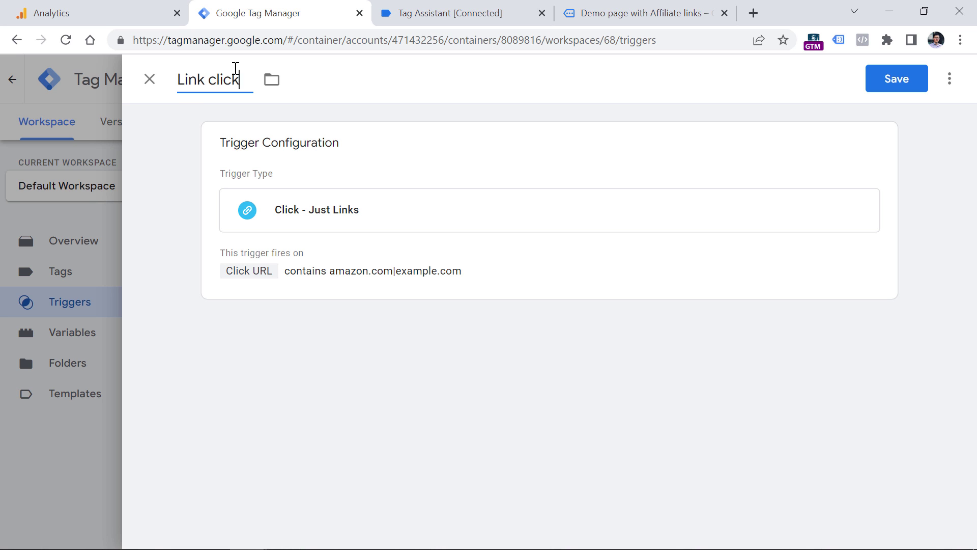
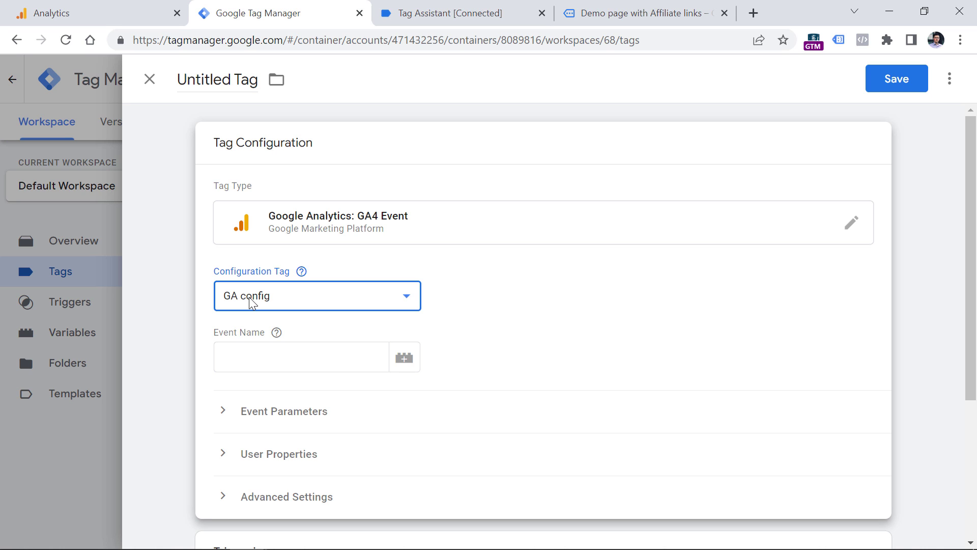
# Step: Set the GA4 event name to affiliate_link_click and add the event parameter link_url with the value {{Click URL}}
pyautogui.click(309, 361)
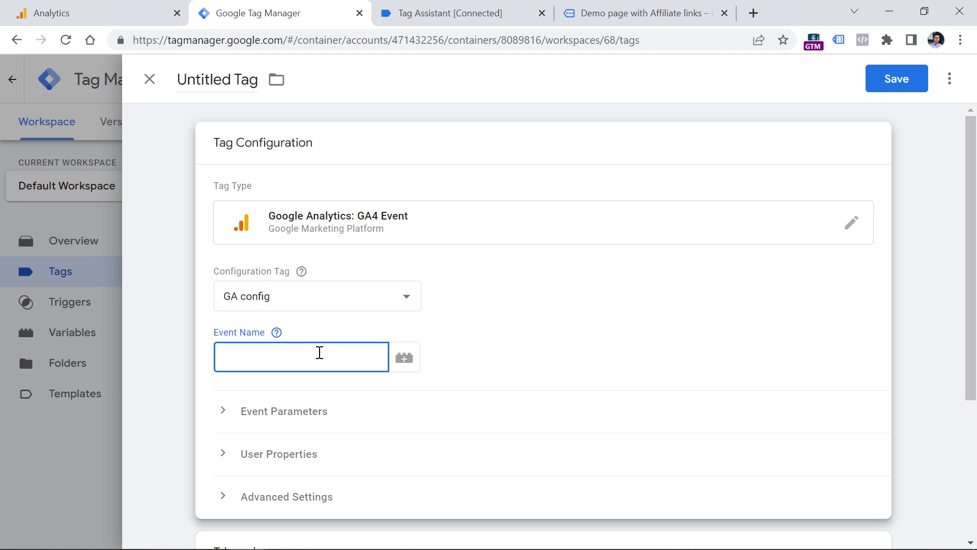
pyautogui.write('affiliate_link_click')
pyautogui.click(289, 410)
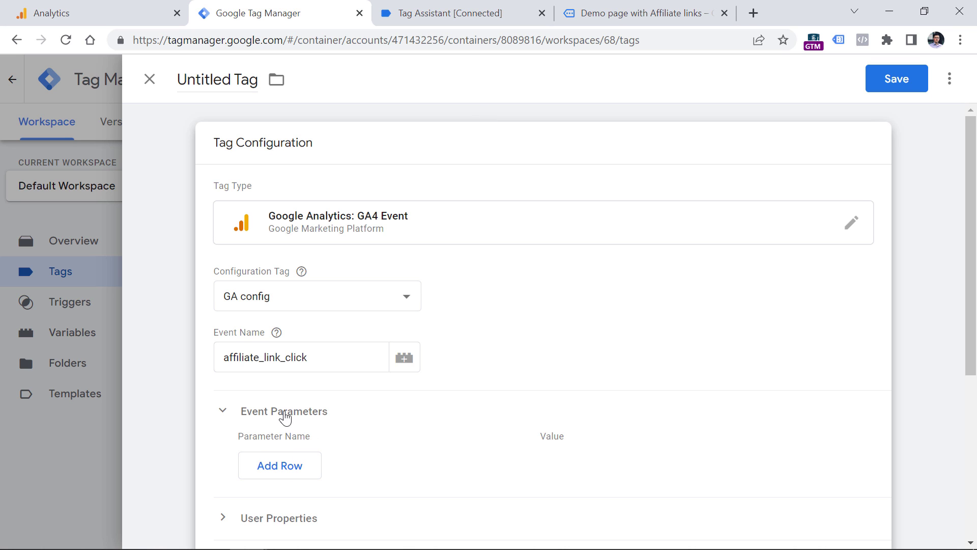
pyautogui.click(286, 467)
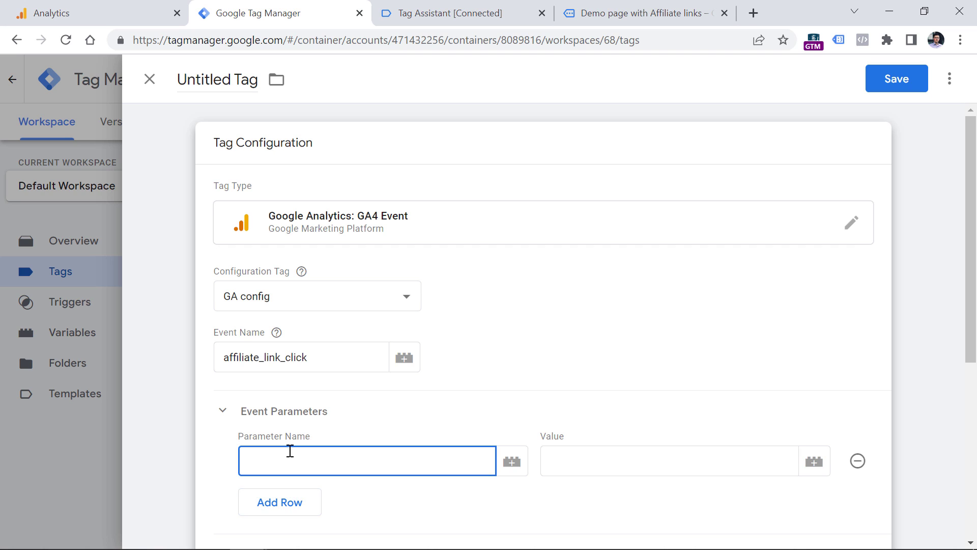
pyautogui.write('link_url')
pyautogui.click(815, 465)
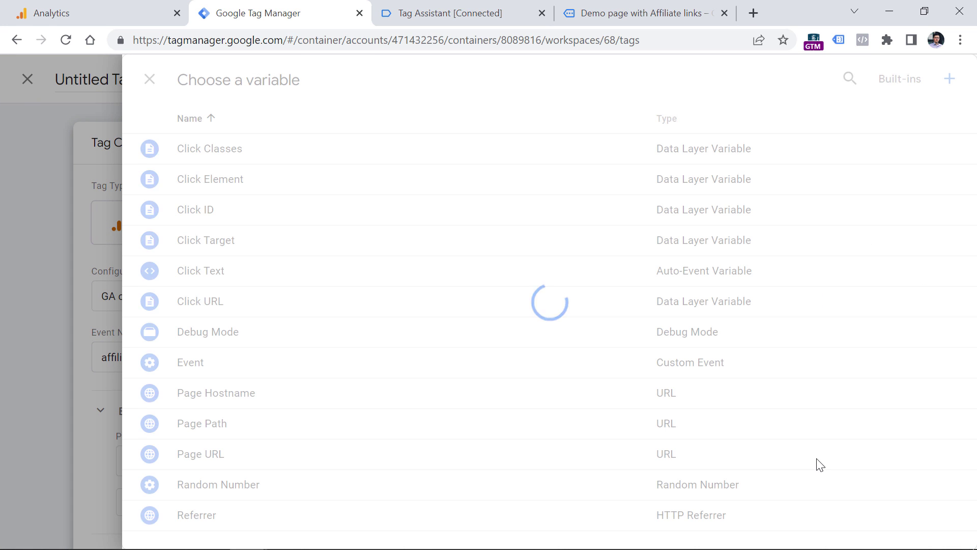
pyautogui.click(199, 304)
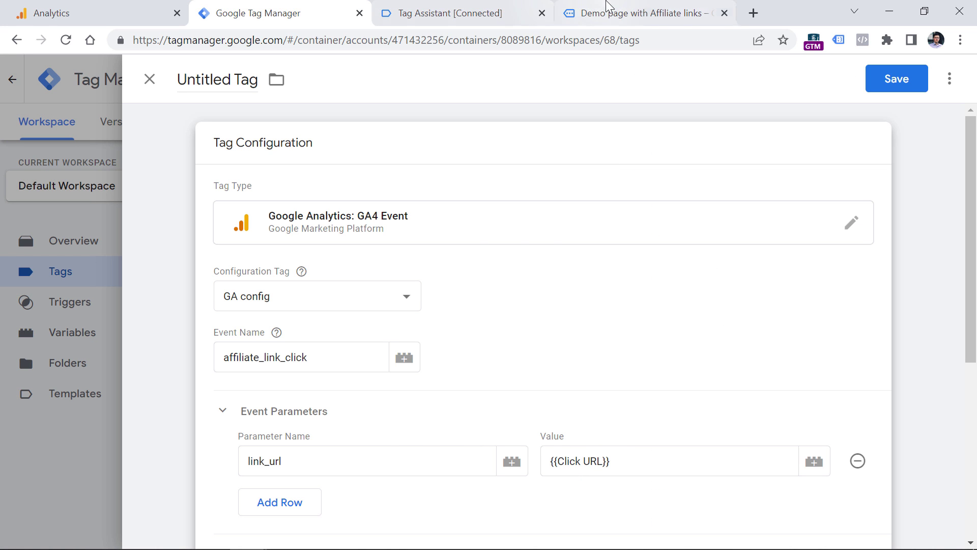
# Step: Check the affiliate link's destination on the demo page, and return to the tag's link_url parameter in Google Tag Manager
pyautogui.click(596, 13)
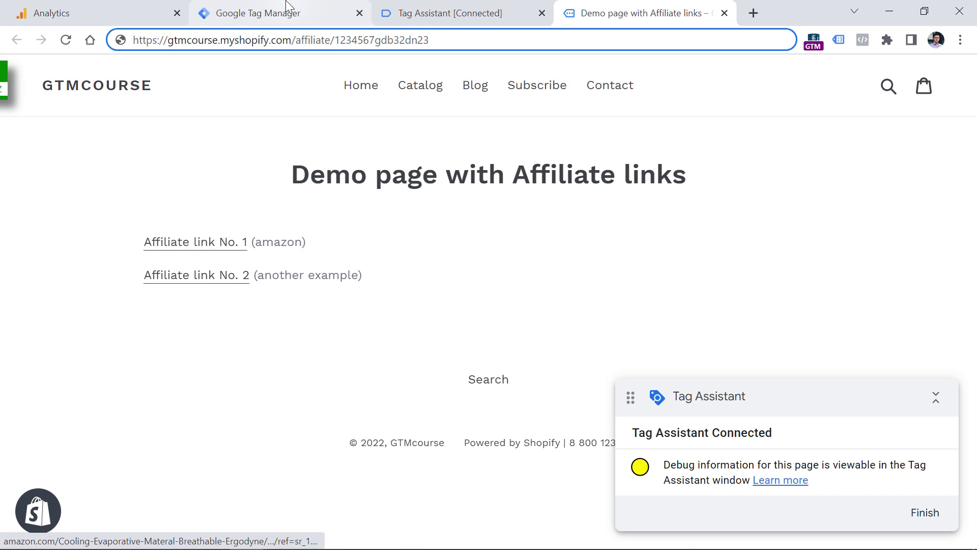
pyautogui.click(258, 13)
pyautogui.moveTo(286, 461); pyautogui.dragTo(215, 461)
pyautogui.click(596, 353)
# Step: Assign the "Link click - affiliate link" trigger to the tag and name the tag "GA4 event - affiliate_link_click"
pyautogui.scroll(-5, 490, 213)
pyautogui.scroll(-1, 488, 215)
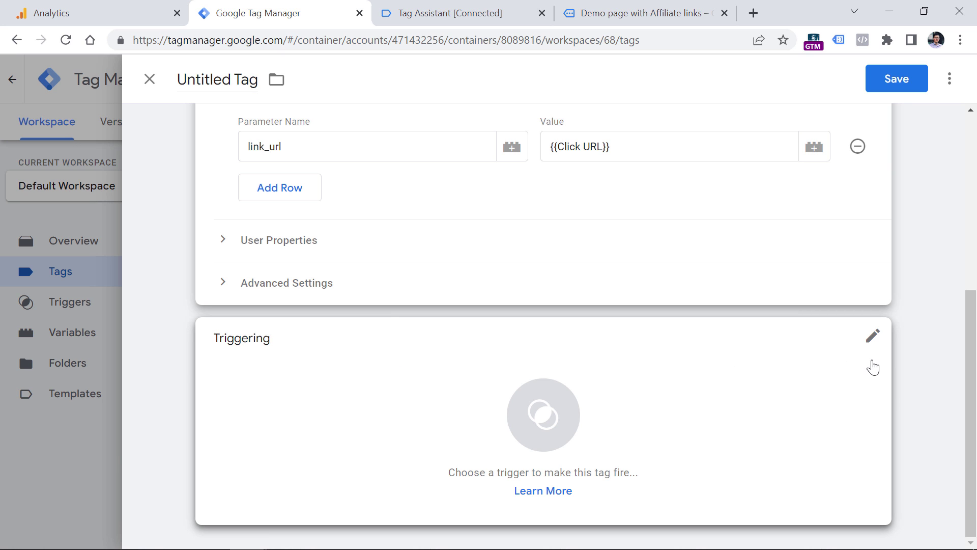
pyautogui.click(873, 343)
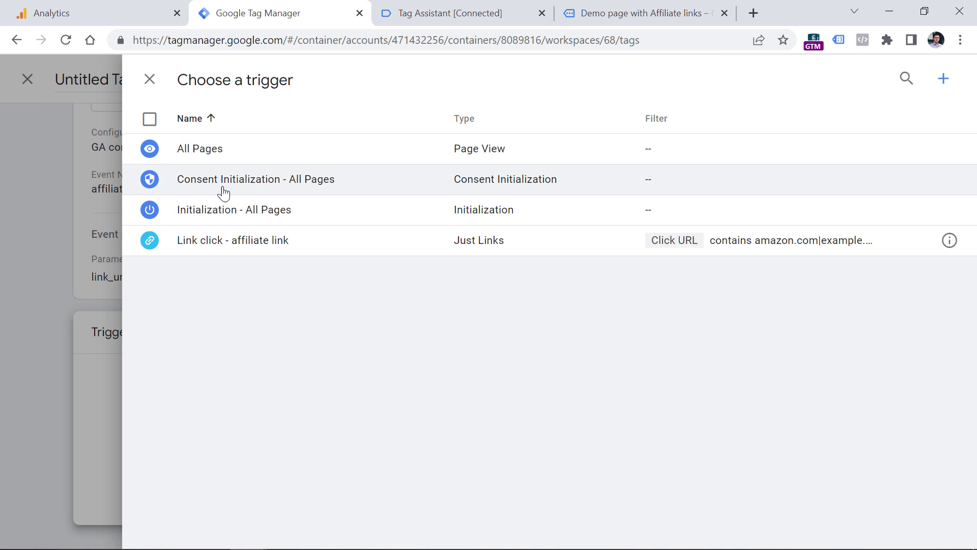
pyautogui.click(231, 247)
pyautogui.click(212, 82)
pyautogui.write('GA4 event - affiliate_link_click')
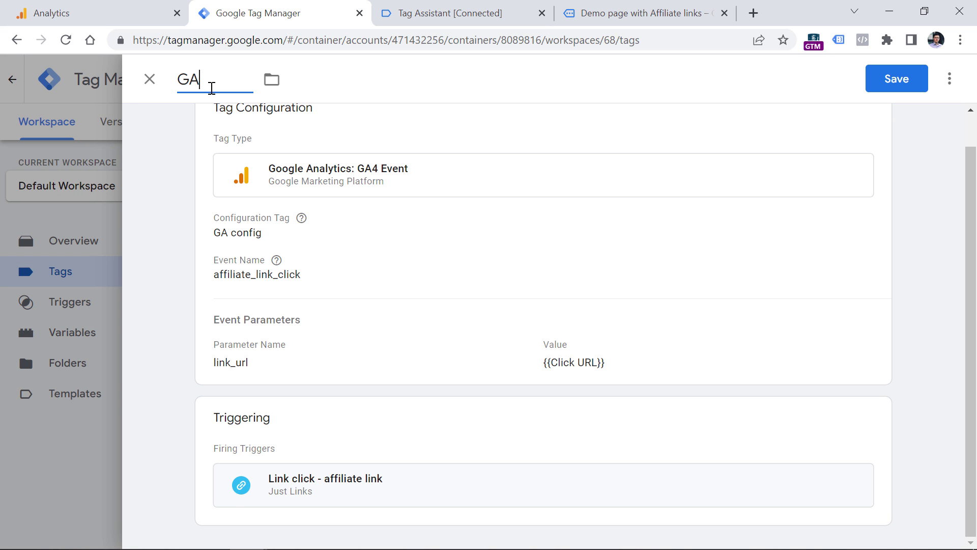
# Step: Save the GA4 event tag and connect preview mode to gtmcourse.myshopify.com/pages/demo-page-with-affiliate-links
pyautogui.click(895, 80)
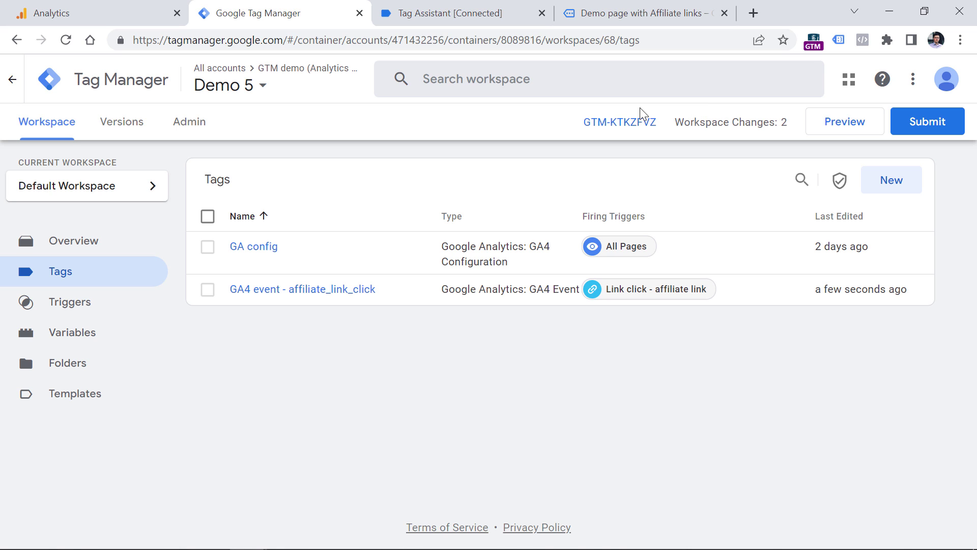
pyautogui.click(845, 123)
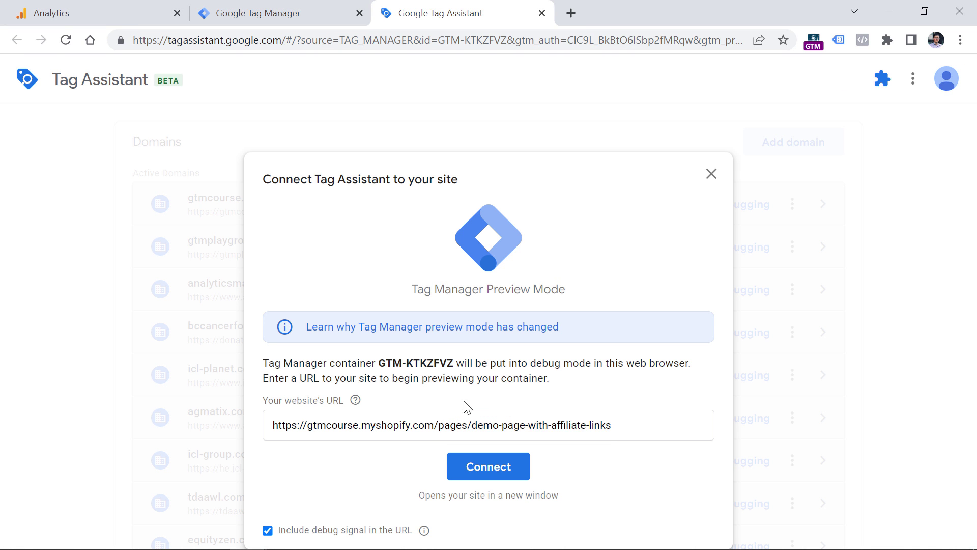
pyautogui.click(494, 475)
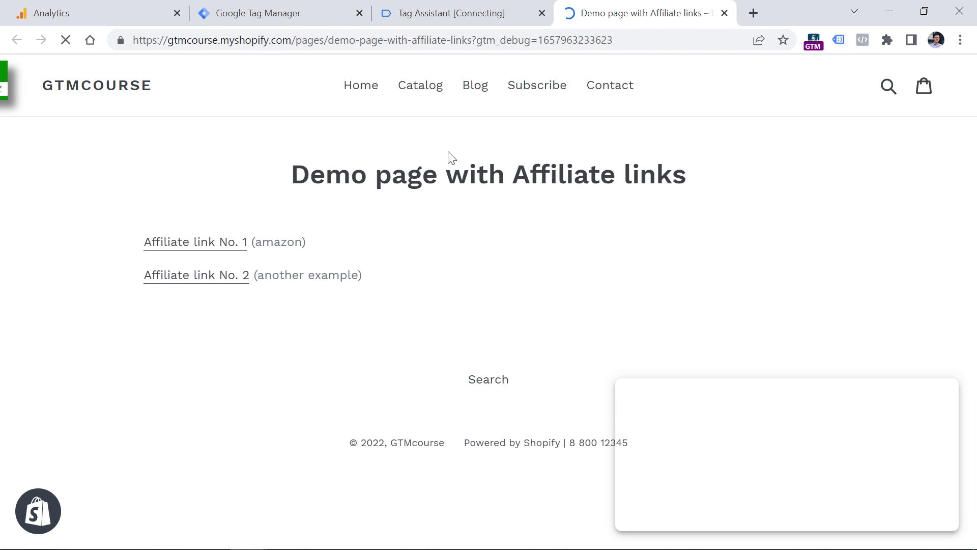
# Step: Test Affiliate link No. 1 and No. 2 on the demo page in separate tabs, and close the pages they open
pyautogui.click(188, 249)
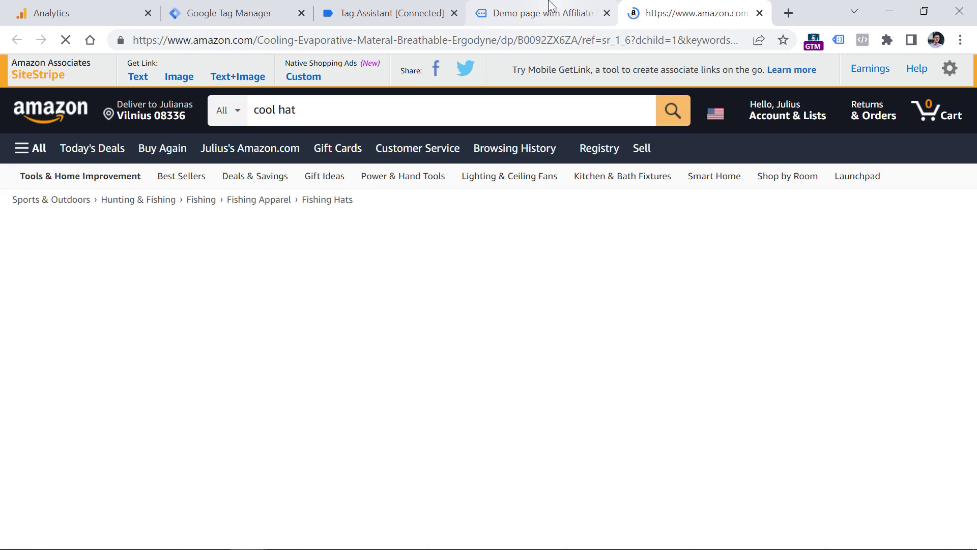
pyautogui.click(552, 11)
pyautogui.click(194, 277)
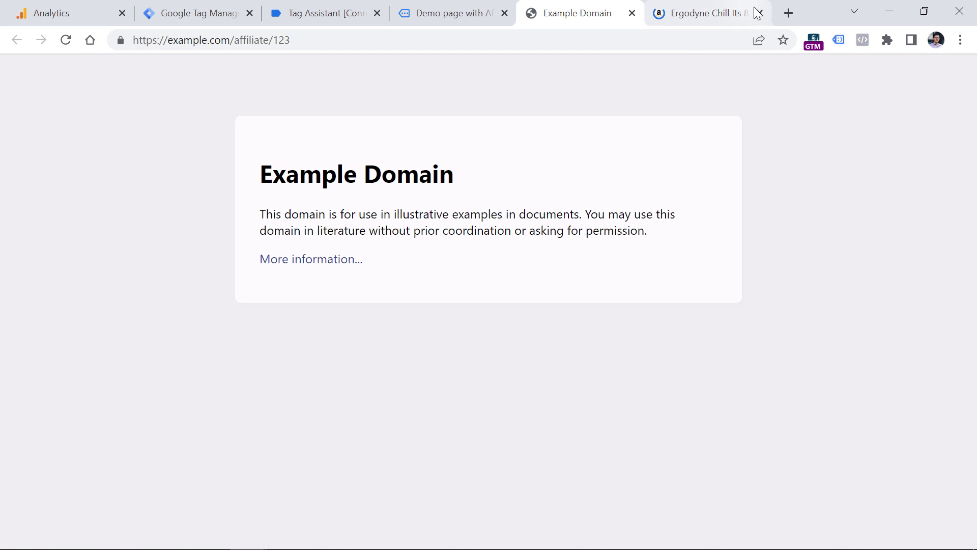
pyautogui.click(760, 13)
pyautogui.click(758, 14)
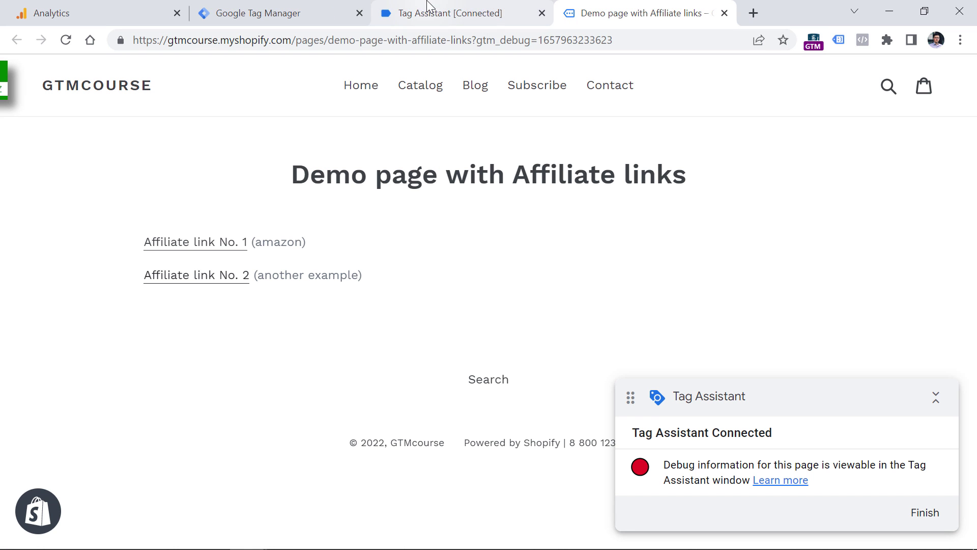
# Step: In Tag Assistant, examine the Link Click events to see whether the affiliate_link_click tag fired
pyautogui.click(463, 7)
pyautogui.click(489, 344)
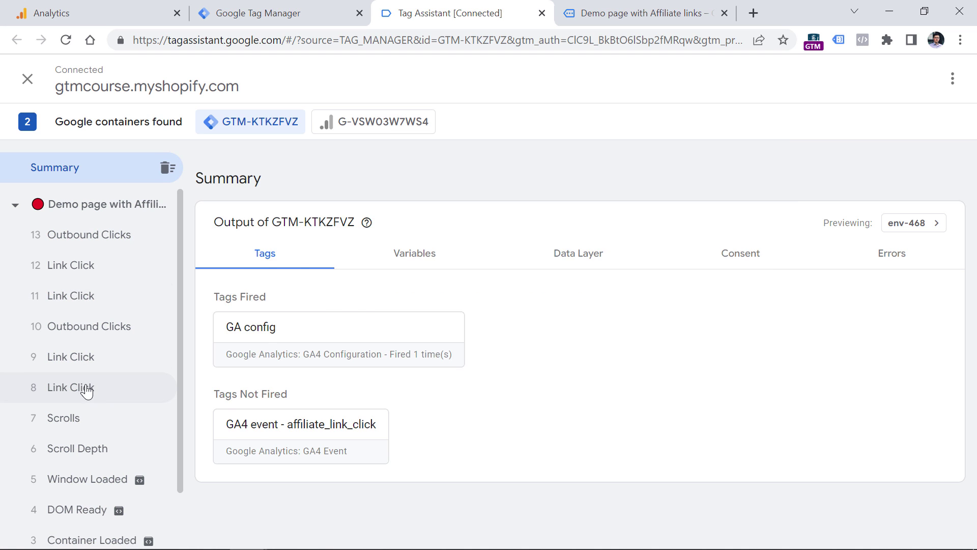
pyautogui.click(84, 387)
pyautogui.click(78, 364)
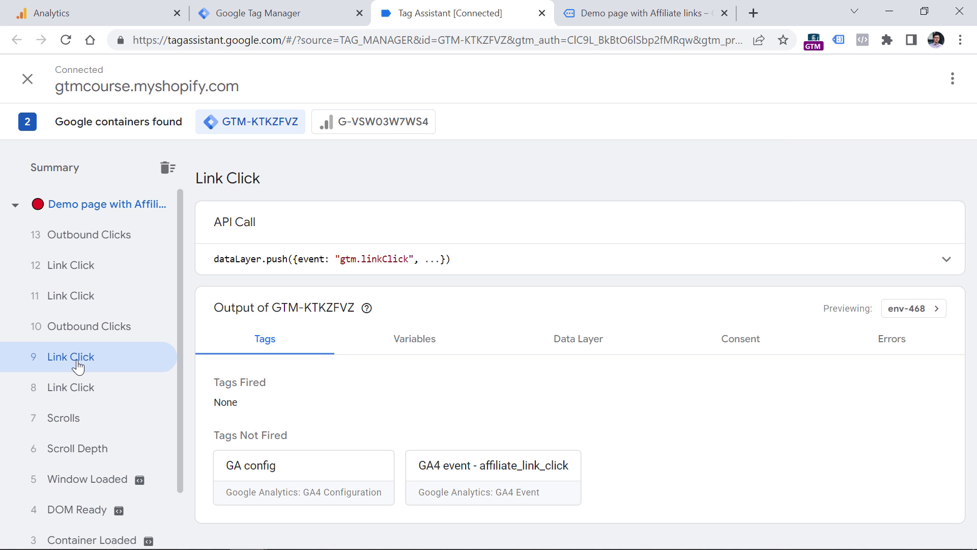
pyautogui.click(87, 275)
pyautogui.click(88, 247)
pyautogui.click(87, 267)
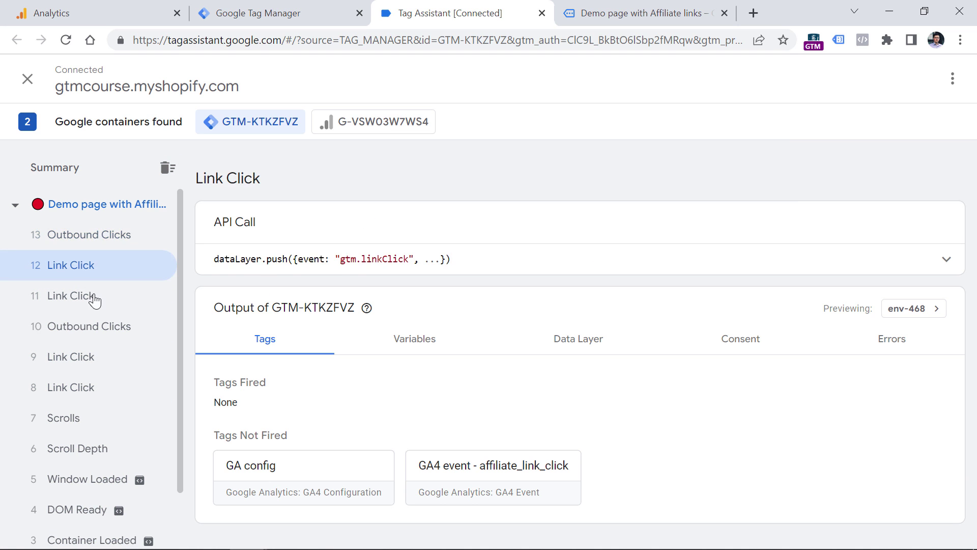
pyautogui.click(91, 298)
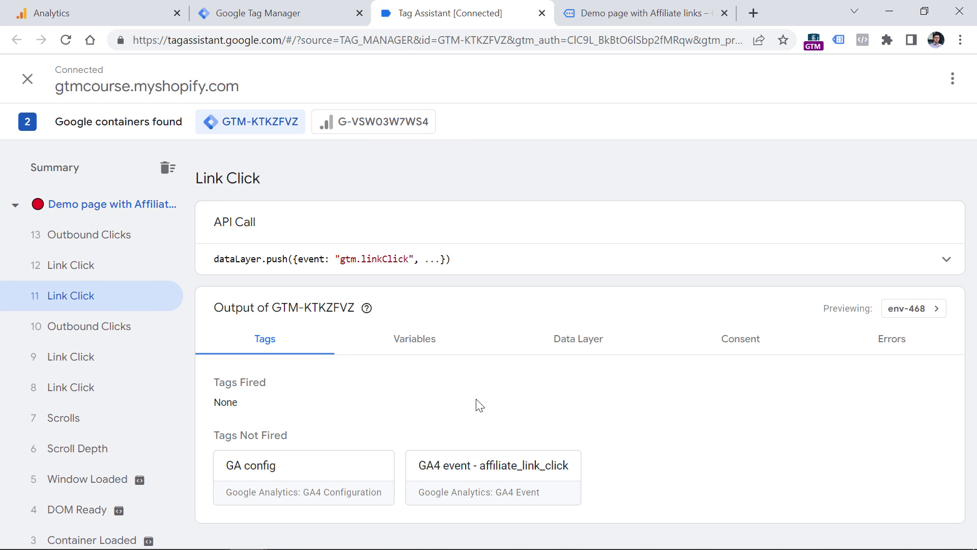
# Step: In Google Tag Manager, change the "Link click - affiliate link" trigger's operator to matches RegEx (ignore case) and save it
pyautogui.click(270, 6)
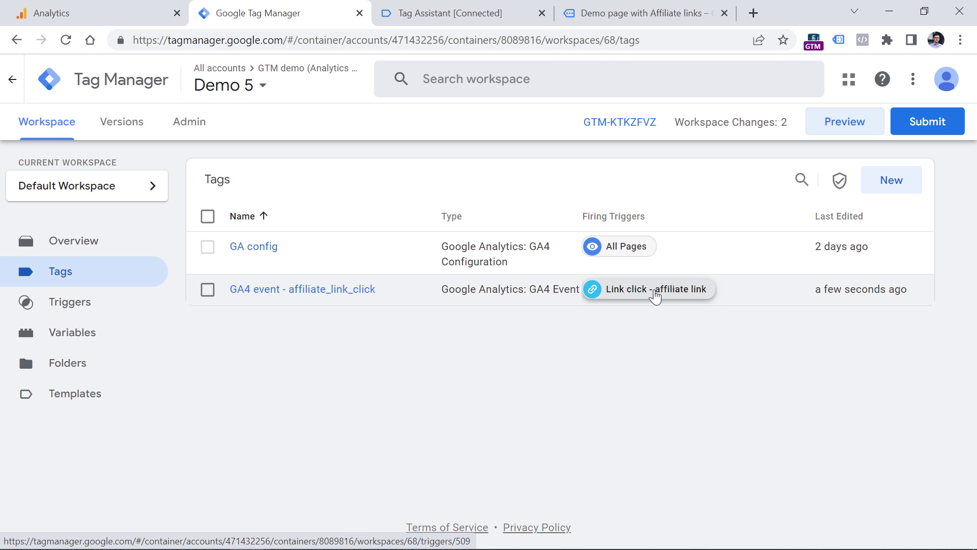
pyautogui.click(656, 295)
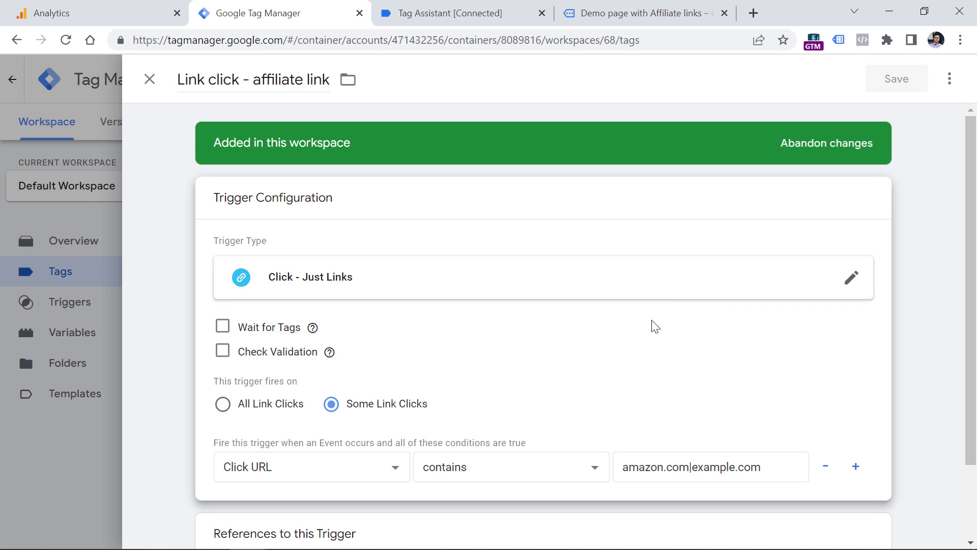
pyautogui.click(511, 468)
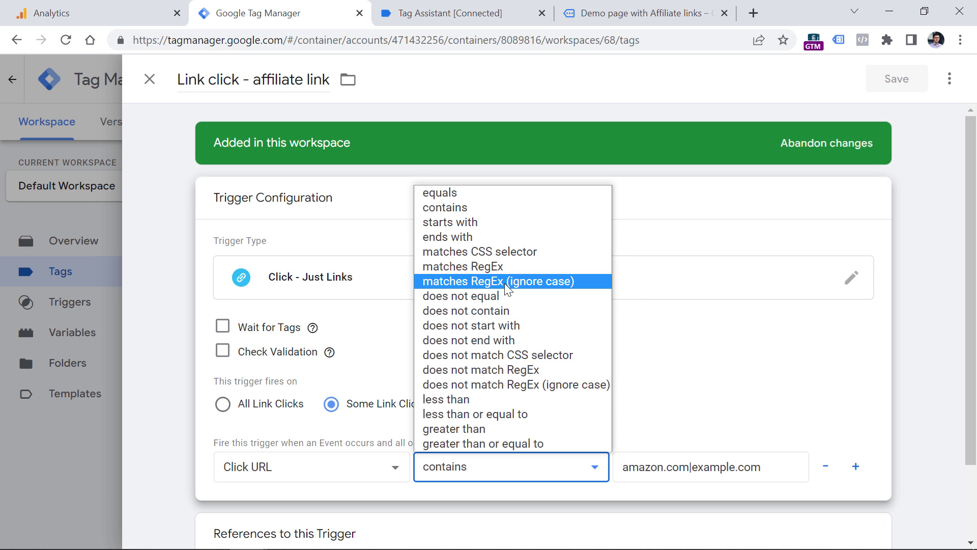
pyautogui.click(503, 281)
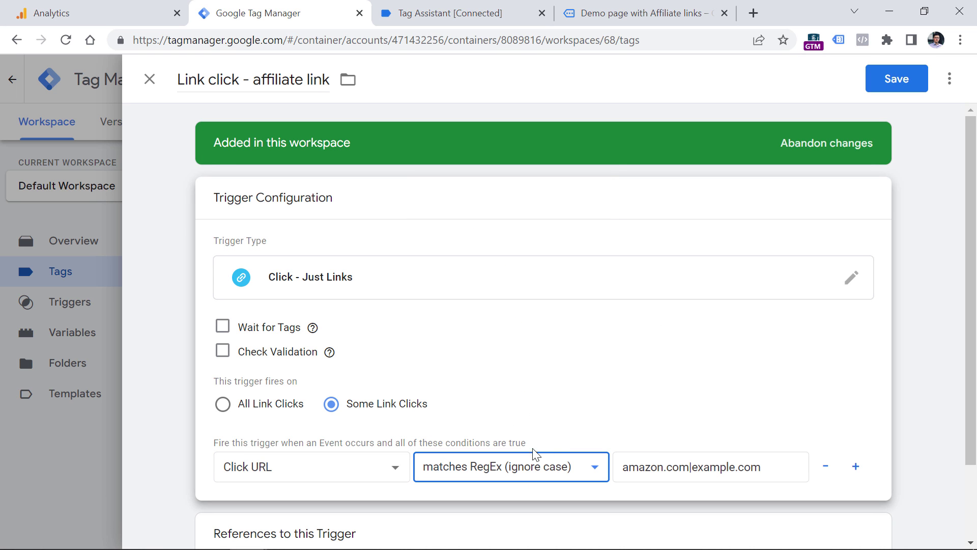
pyautogui.moveTo(753, 481); pyautogui.dragTo(619, 460)
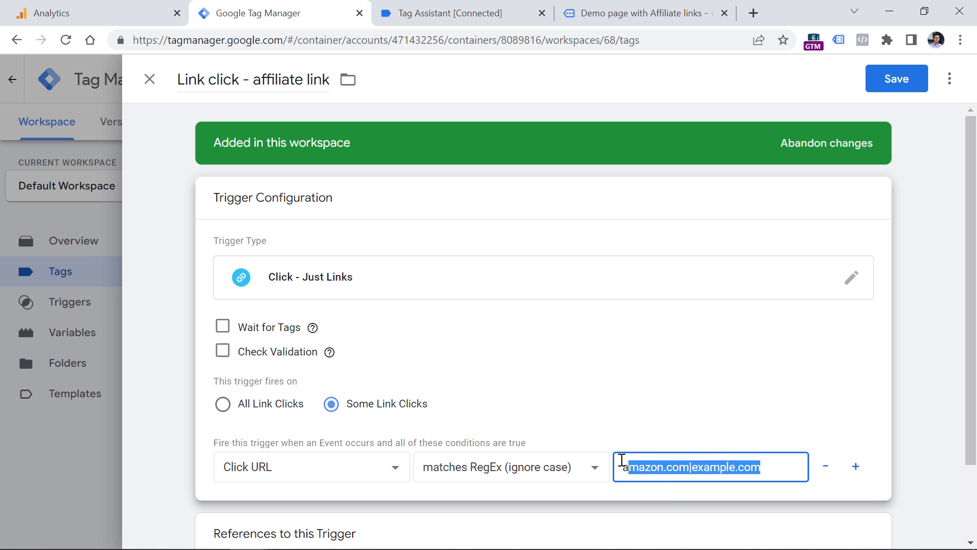
pyautogui.click(910, 80)
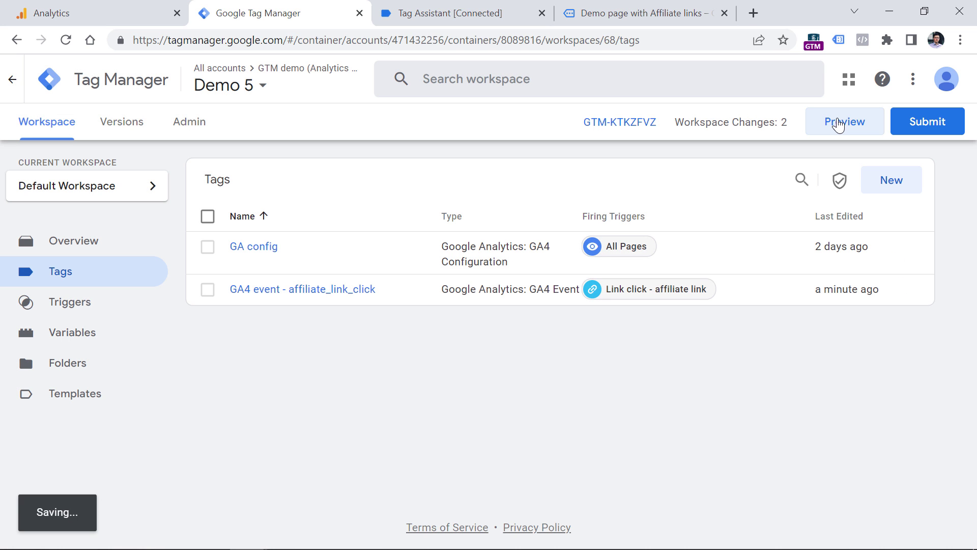
# Step: Restart preview mode and open both affiliate links from the demo page in new tabs
pyautogui.click(837, 122)
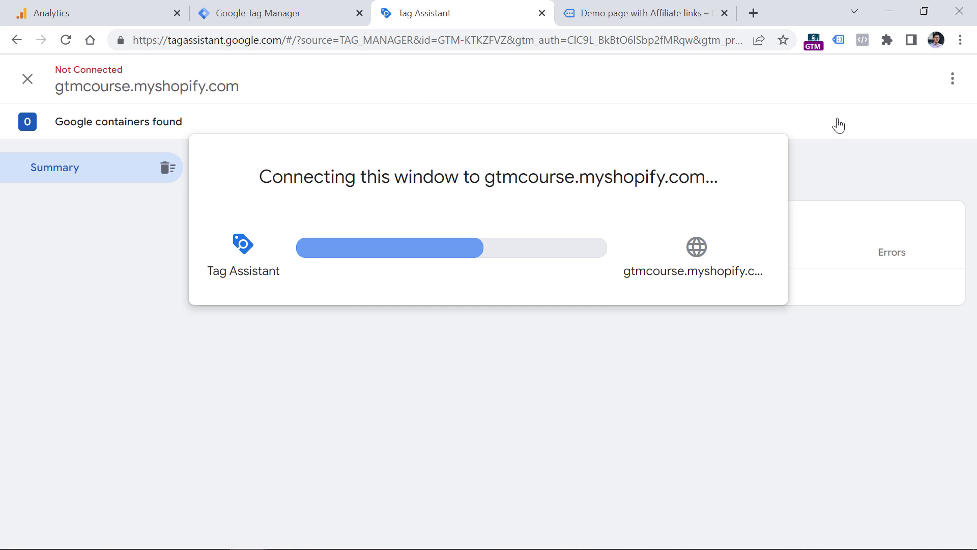
pyautogui.click(640, 6)
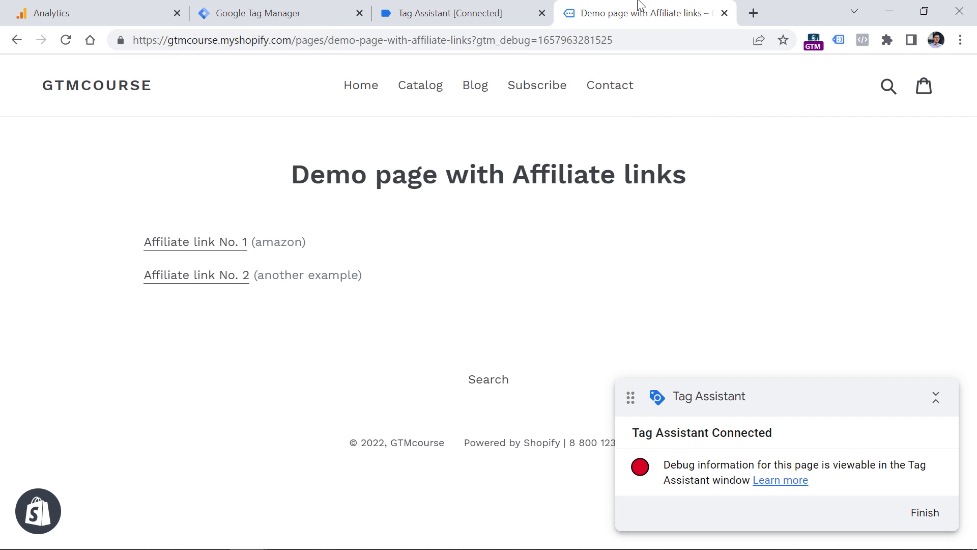
pyautogui.keyDown('ctrl'); pyautogui.click(207, 244); pyautogui.keyUp('ctrl')
pyautogui.keyDown('ctrl'); pyautogui.click(211, 278); pyautogui.keyUp('ctrl')
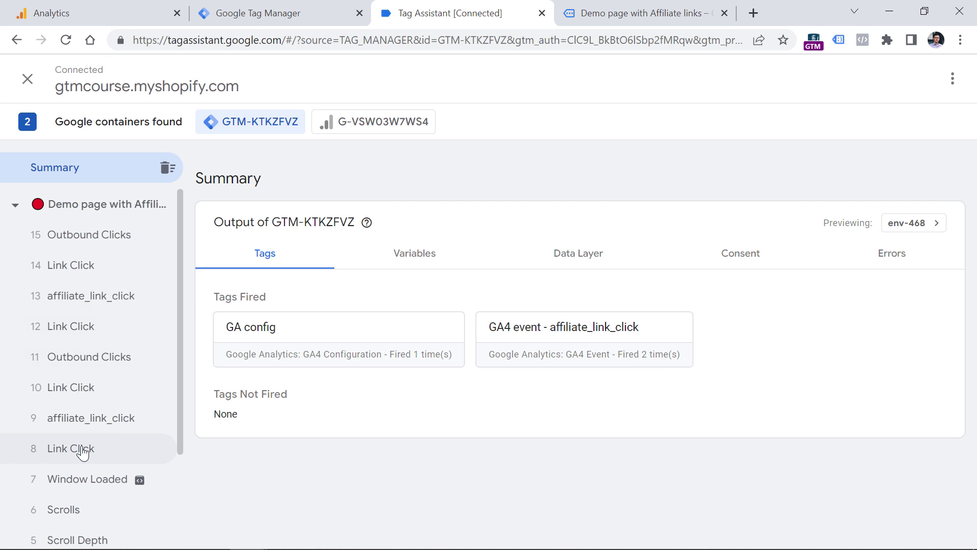
# Step: In Tag Assistant, examine the Link Click and affiliate_link_click events and the demo page's overall tag firing
pyautogui.click(82, 450)
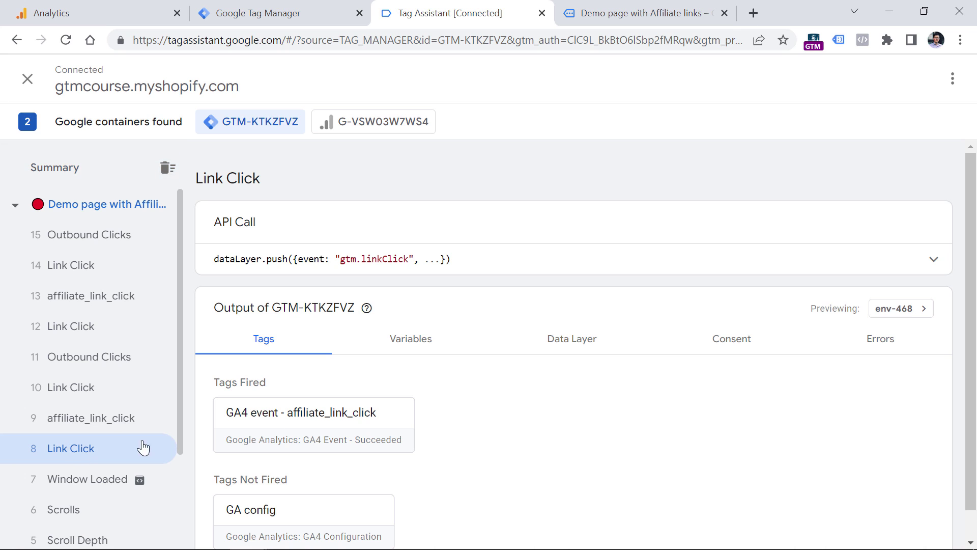
pyautogui.click(86, 397)
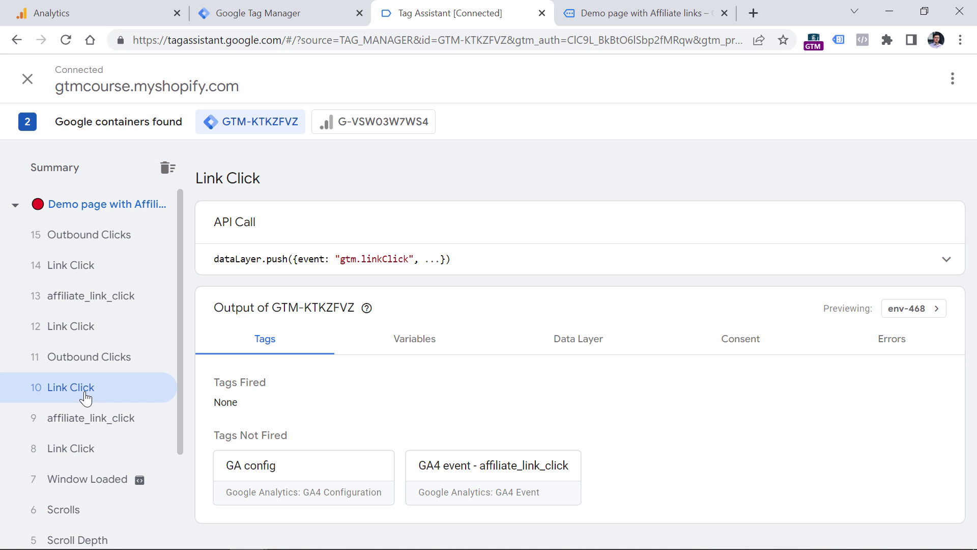
pyautogui.click(84, 325)
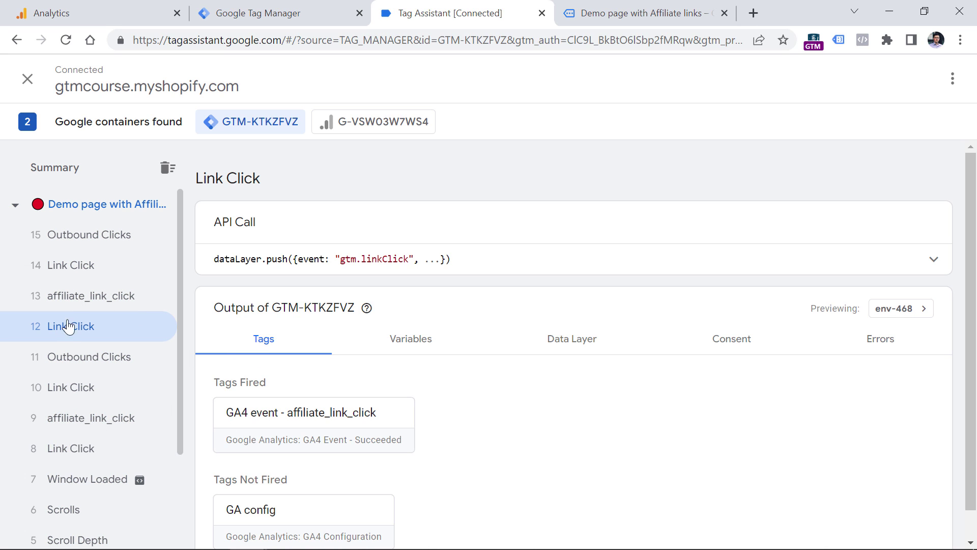
pyautogui.click(86, 454)
pyautogui.click(80, 326)
pyautogui.click(91, 303)
pyautogui.click(89, 415)
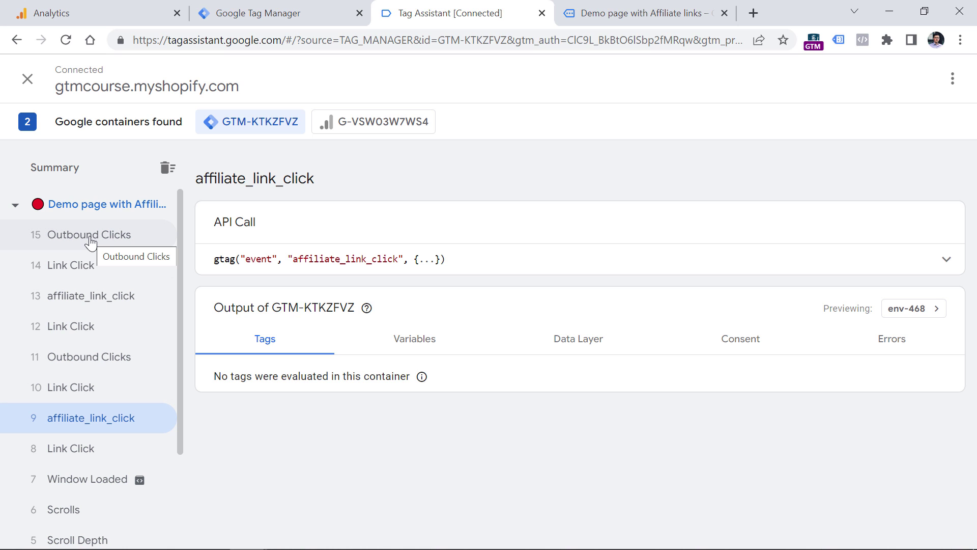
pyautogui.click(80, 393)
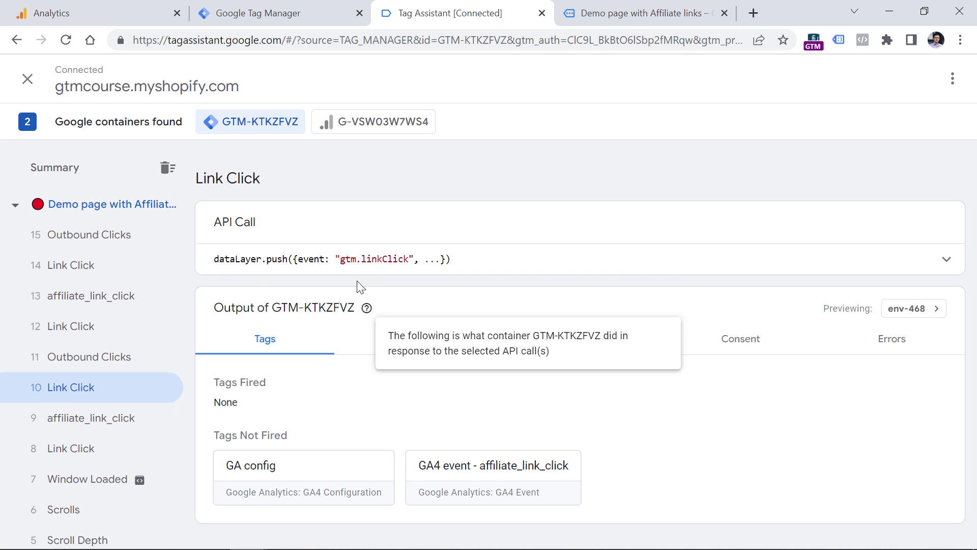
pyautogui.click(85, 212)
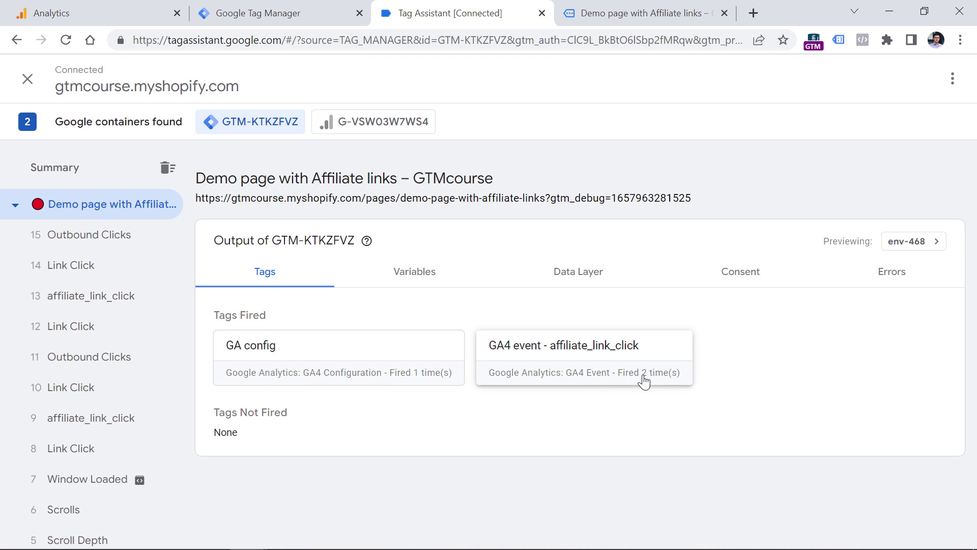
# Step: In Google Analytics DebugView, inspect the link_url parameter of an affiliate_link_click event
pyautogui.click(647, 15)
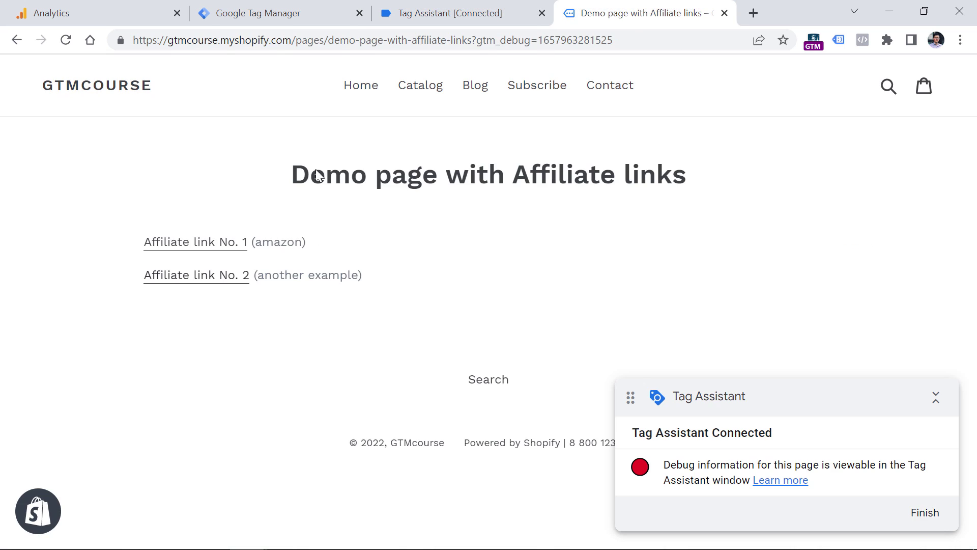
pyautogui.click(104, 7)
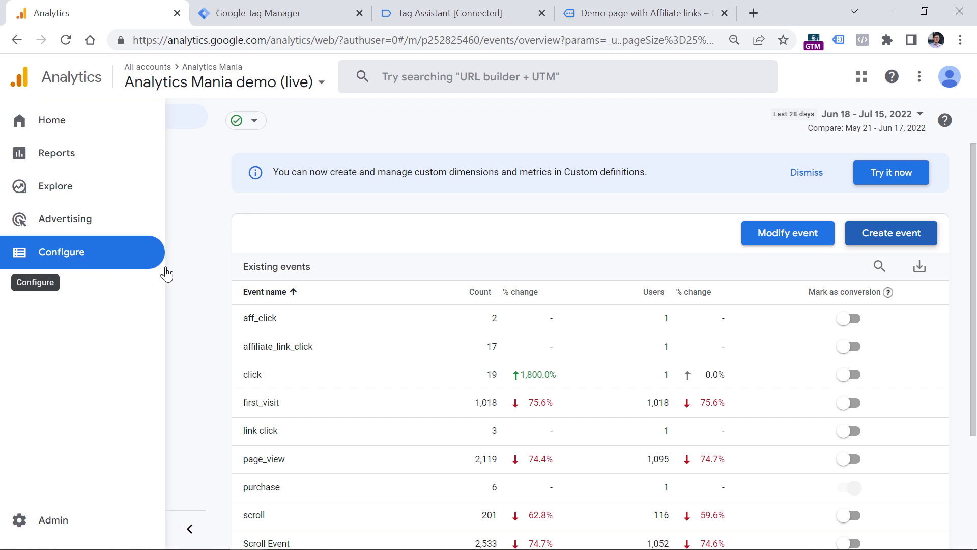
pyautogui.click(100, 222)
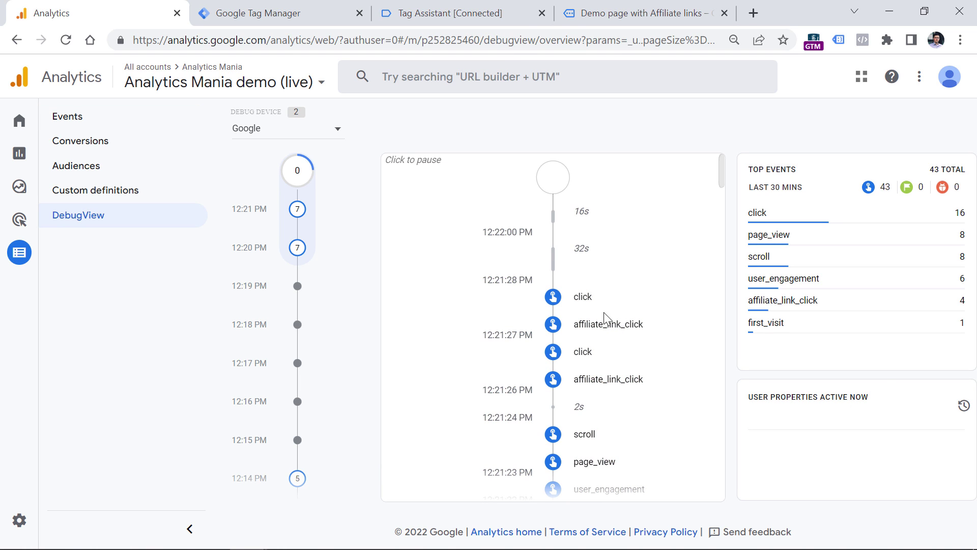
pyautogui.click(611, 324)
pyautogui.click(520, 426)
pyautogui.moveTo(661, 456); pyautogui.dragTo(525, 451)
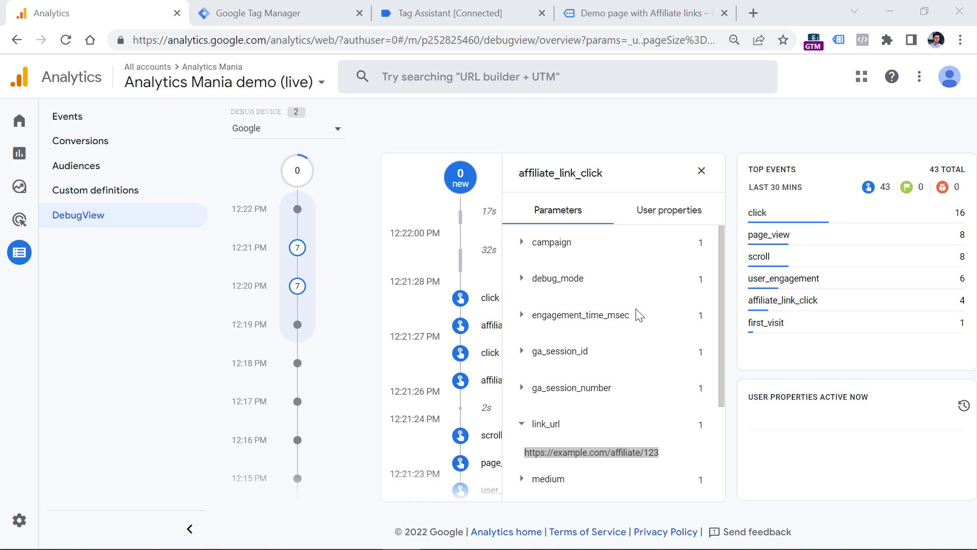
# Step: Create a blank exploration in Google Analytics
pyautogui.moveTo(41, 188)
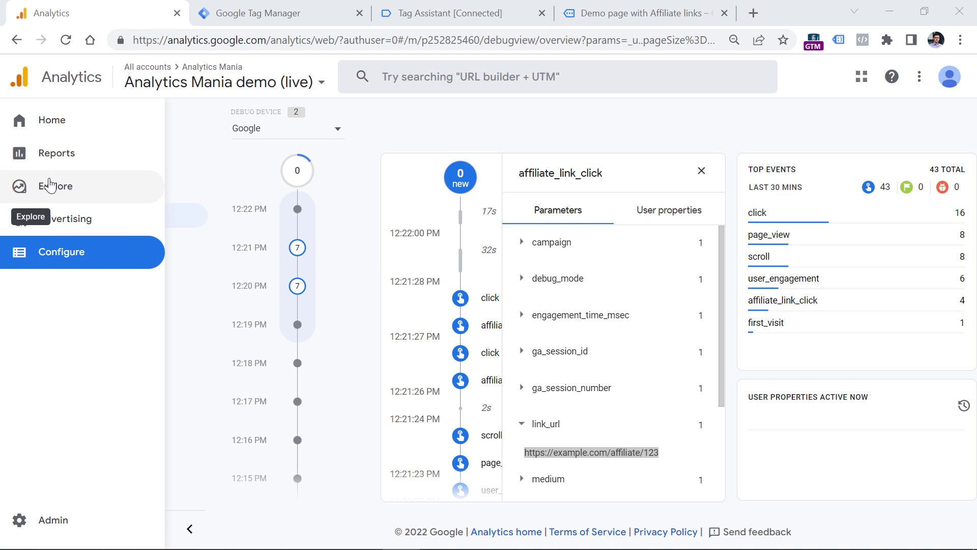
pyautogui.click(53, 186)
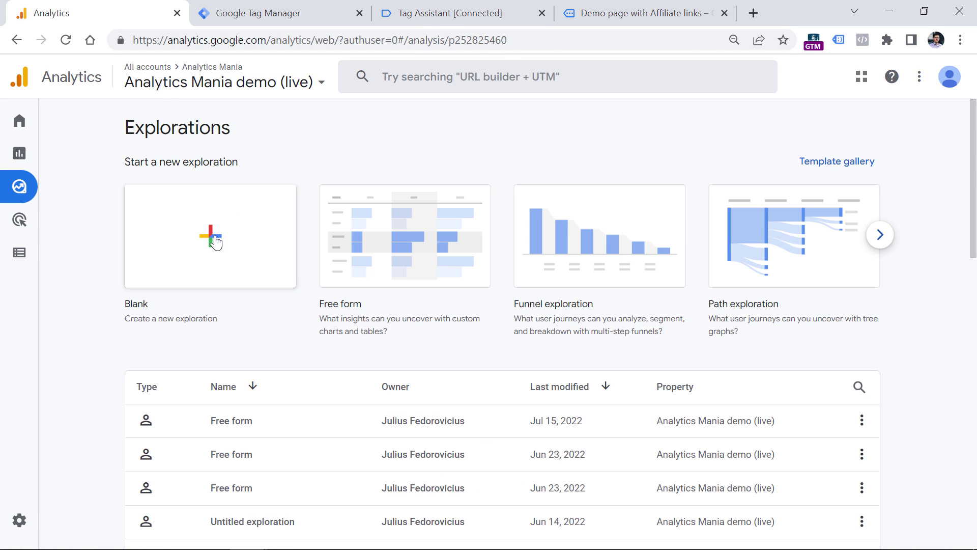
pyautogui.click(216, 240)
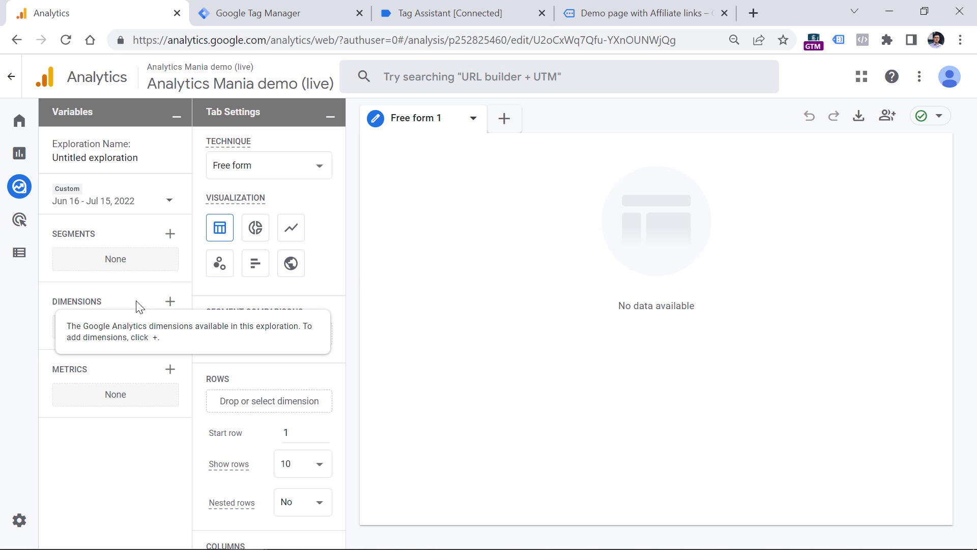
# Step: Import the dimensions Event name and Link URL into the exploration
pyautogui.click(170, 302)
pyautogui.click(537, 75)
pyautogui.write('event')
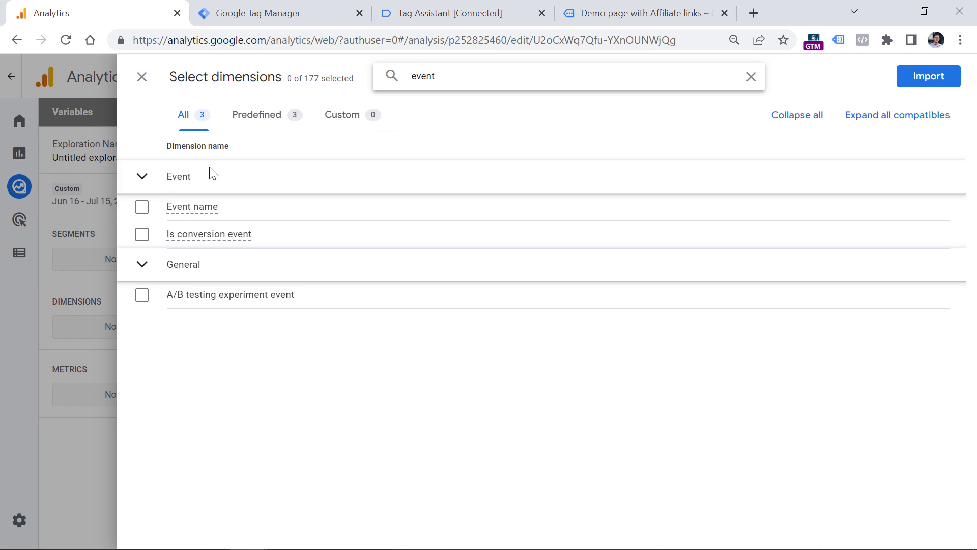
pyautogui.click(142, 206)
pyautogui.doubleClick(452, 71)
pyautogui.press('BackSpace')
pyautogui.write('link url')
pyautogui.click(178, 206)
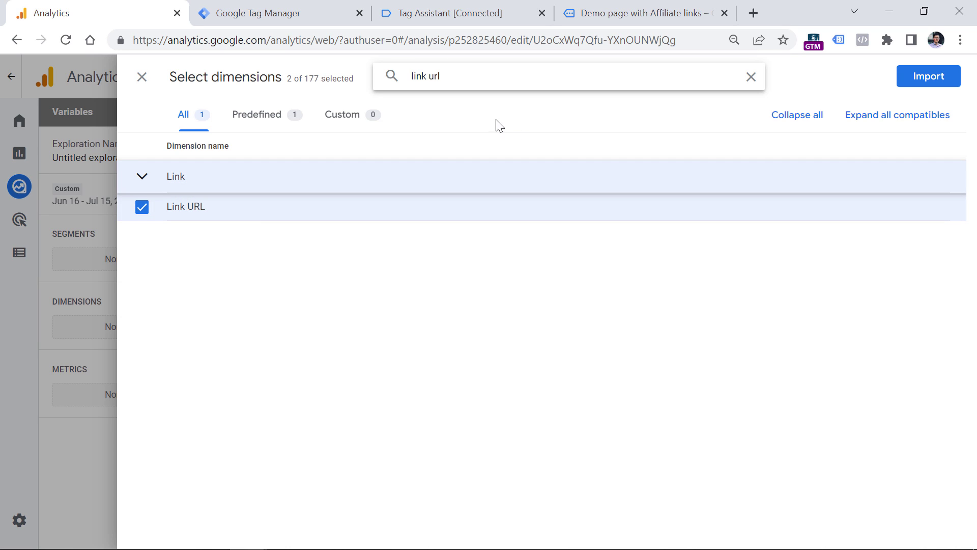
pyautogui.click(924, 84)
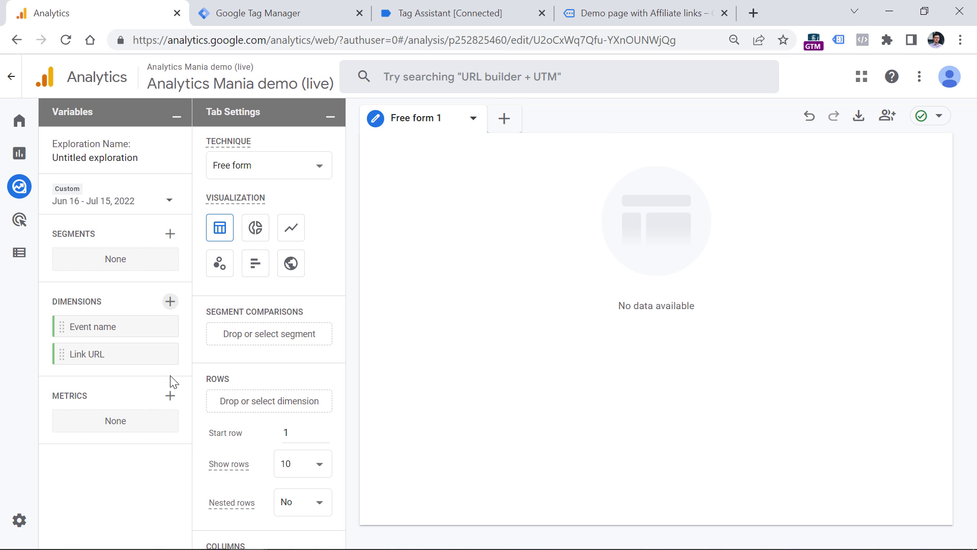
# Step: Import the Event count metric into the exploration
pyautogui.click(171, 396)
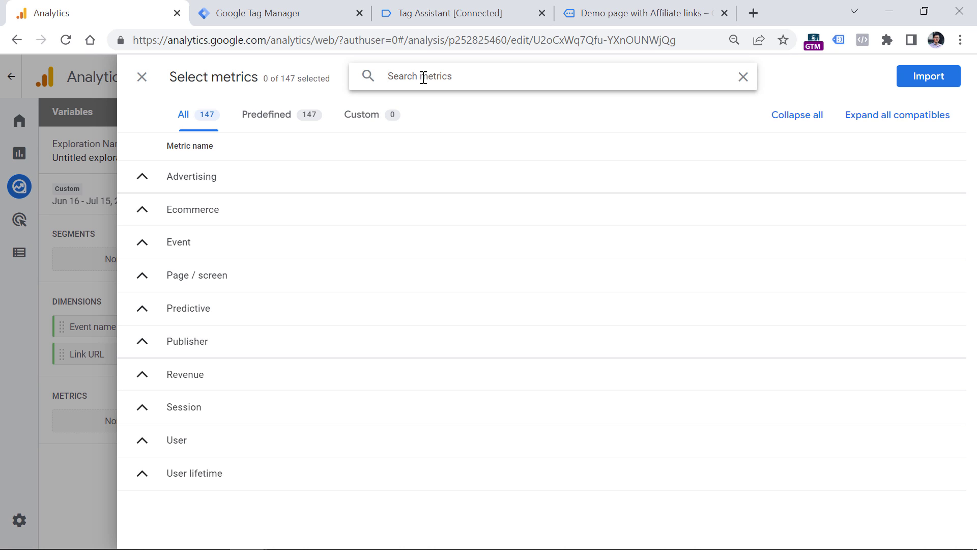
pyautogui.write('event')
pyautogui.click(142, 207)
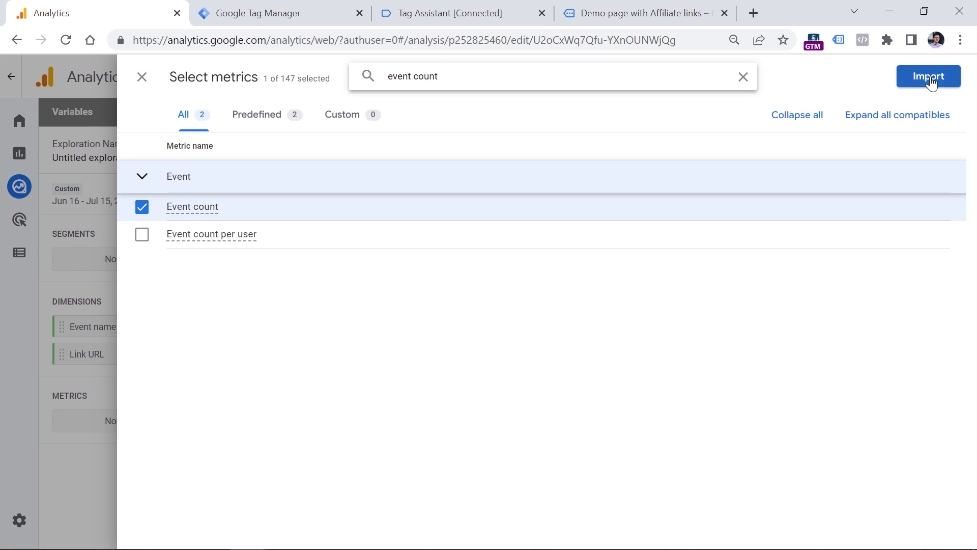
pyautogui.click(929, 77)
# Step: Build the free-form table with Link URL as the rows and Event count as the values
pyautogui.moveTo(71, 414); pyautogui.dragTo(262, 355)
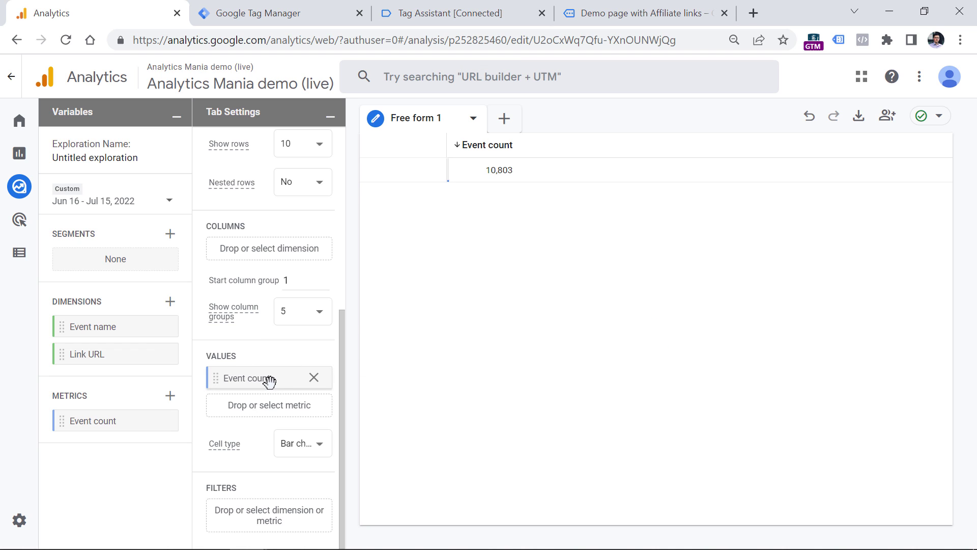
pyautogui.doubleClick(93, 353)
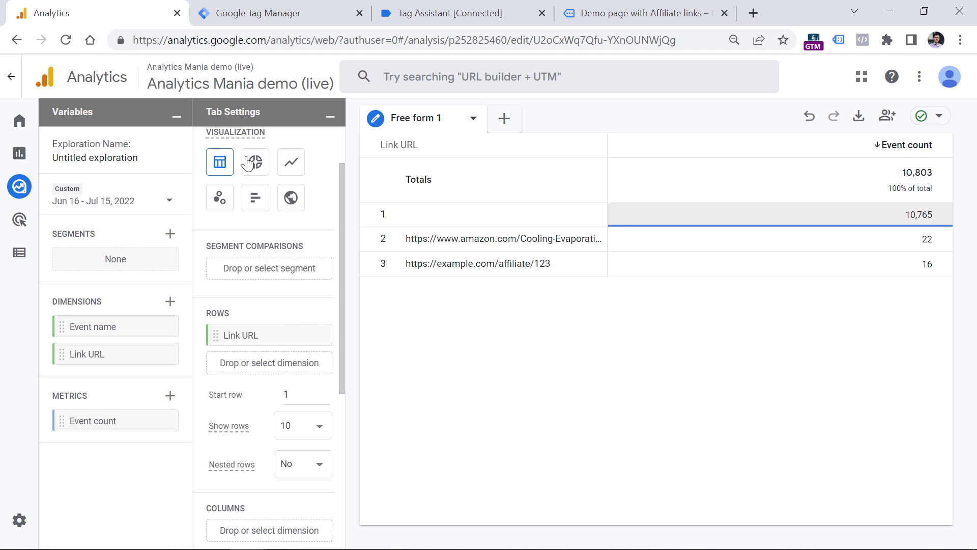
# Step: Filter the exploration to rows where Event name exactly matches affiliate_link_click
pyautogui.scroll(-1, 278, 316)
pyautogui.scroll(-4, 279, 312)
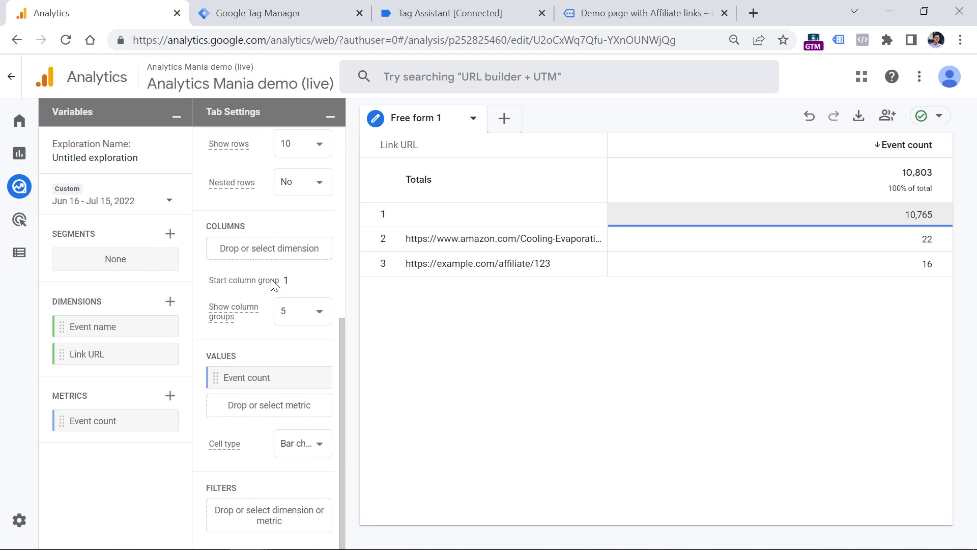
pyautogui.click(273, 514)
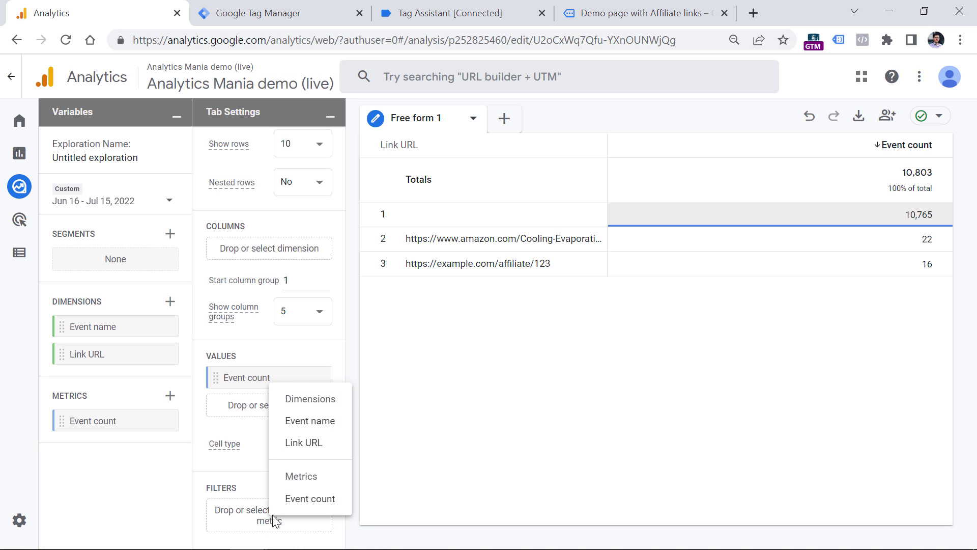
pyautogui.click(284, 422)
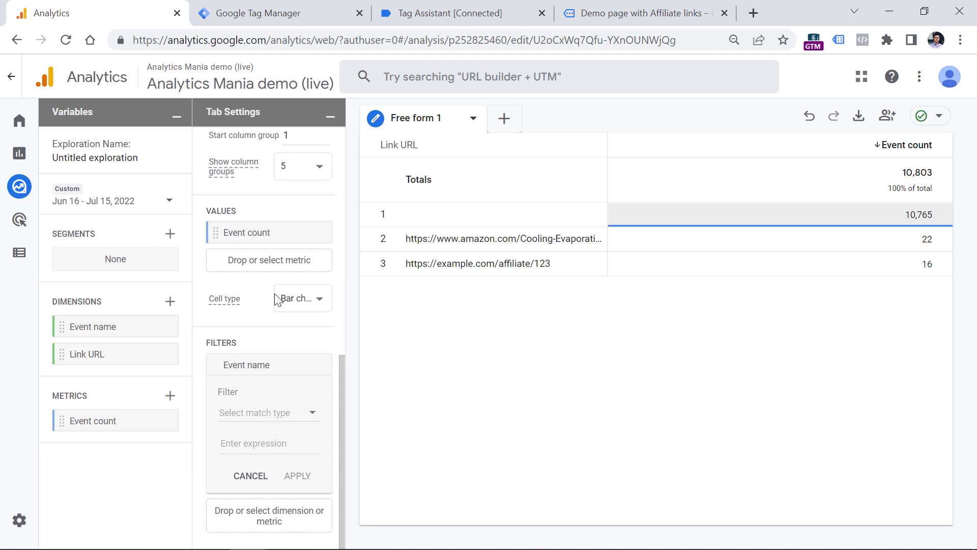
pyautogui.click(264, 412)
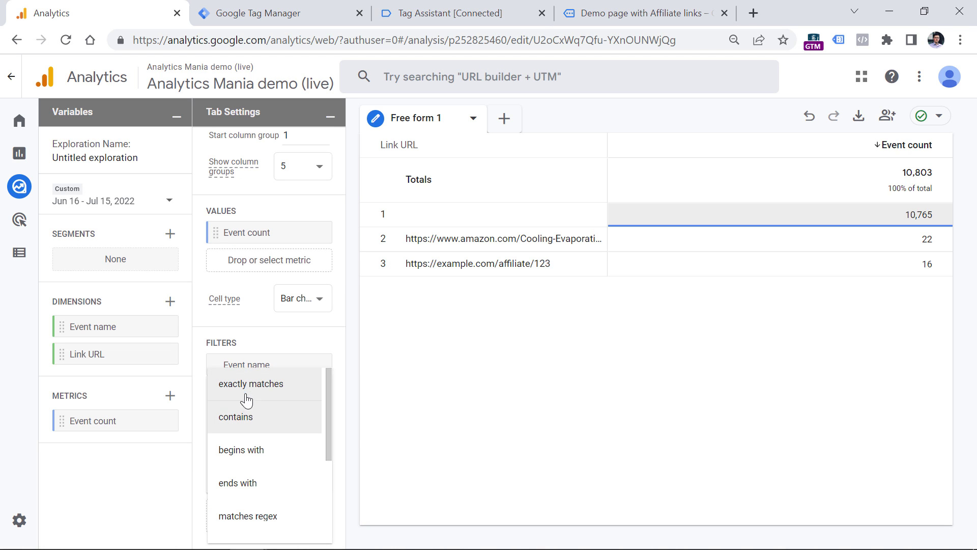
pyautogui.click(263, 384)
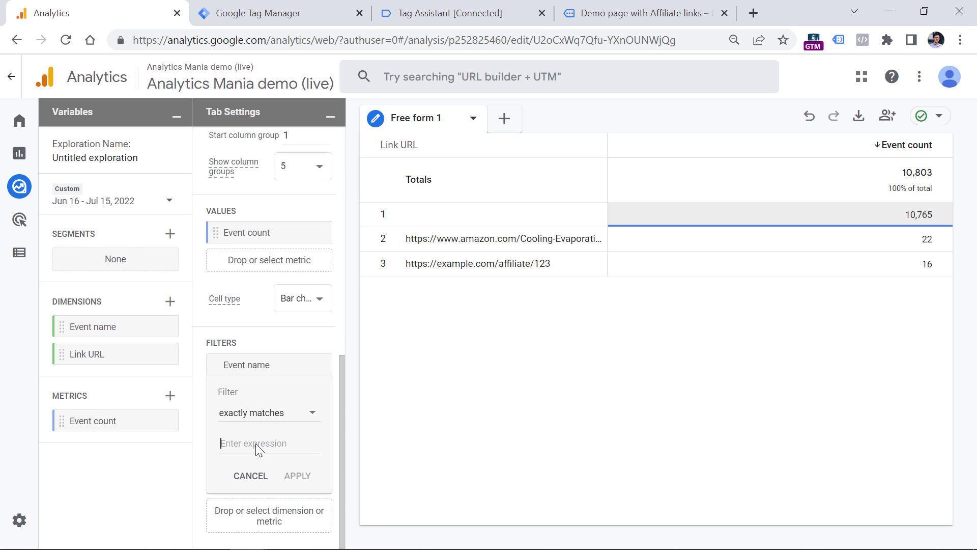
pyautogui.write('affiliate_link_click')
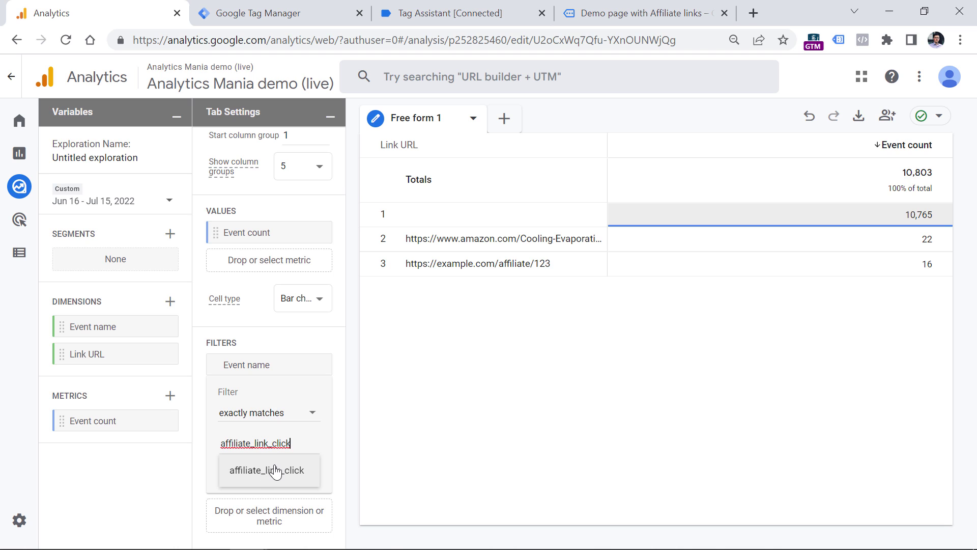
pyautogui.click(267, 471)
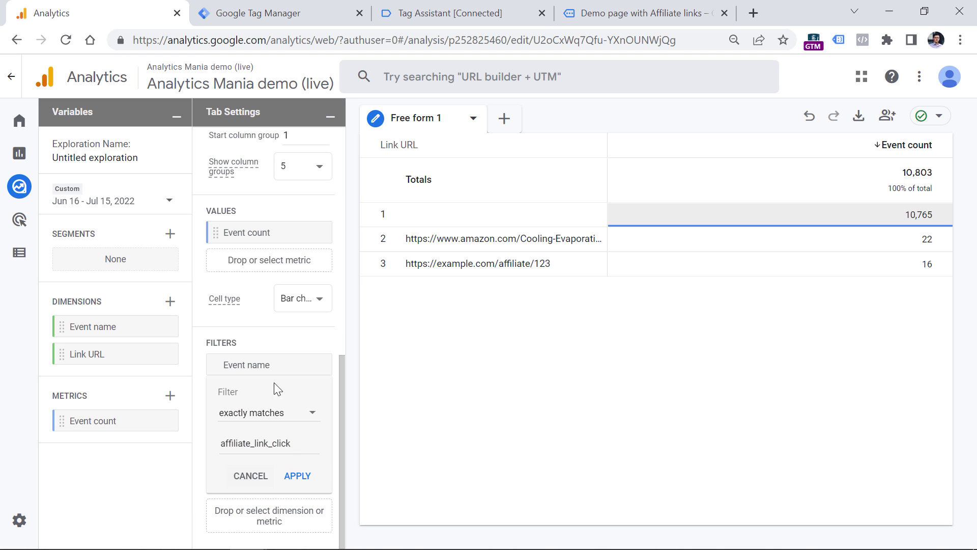
pyautogui.click(298, 476)
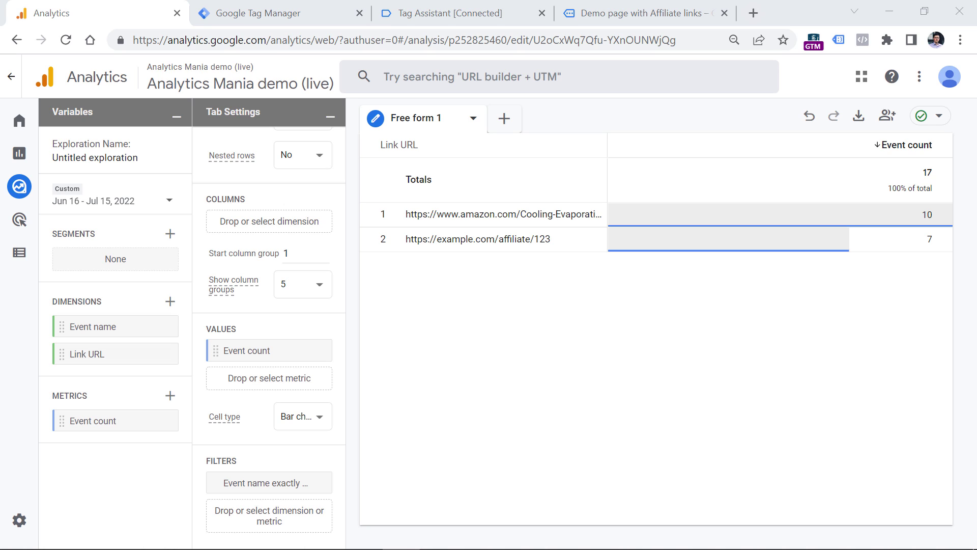
# Step: Import the Page path and screen class dimension into the exploration
pyautogui.click(171, 305)
pyautogui.click(484, 80)
pyautogui.write('page')
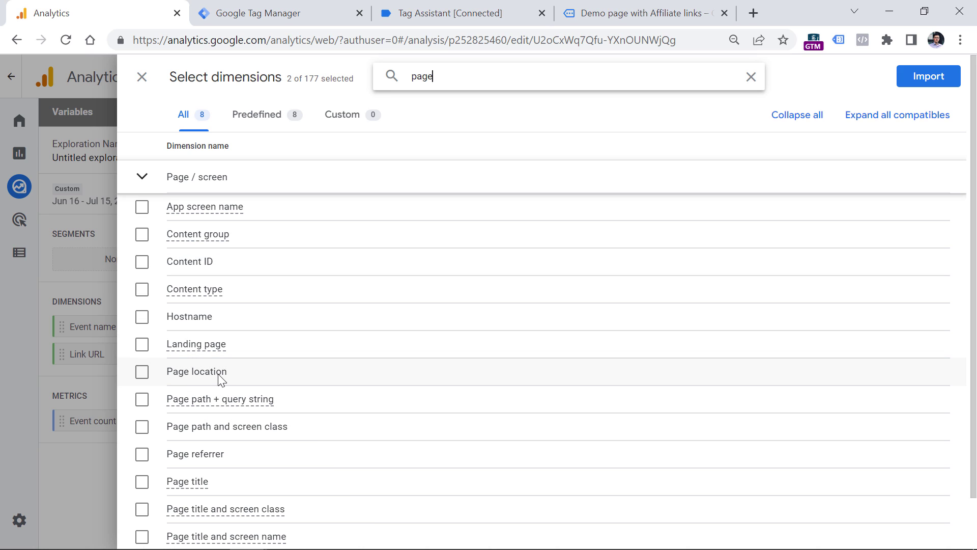
pyautogui.click(143, 429)
pyautogui.click(911, 82)
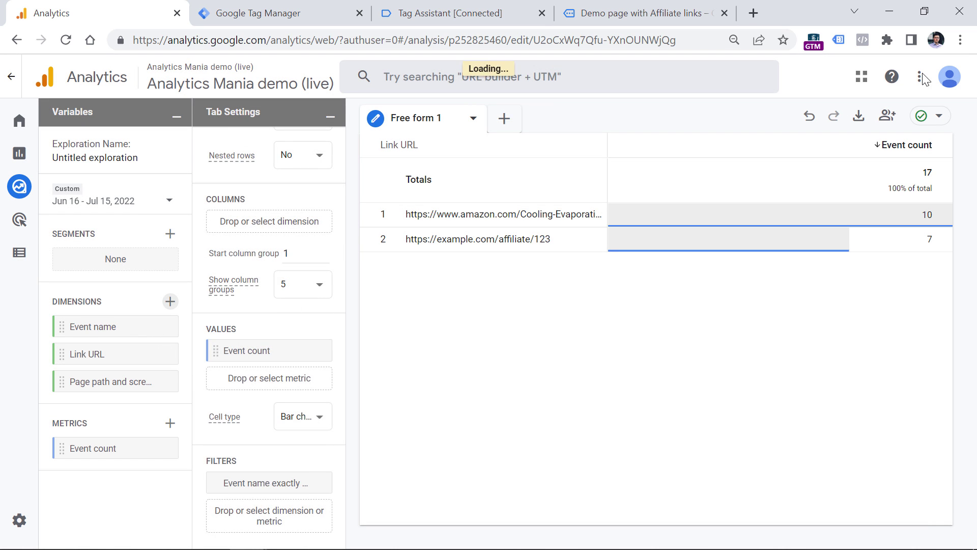
# Step: Rearrange the table rows so Page path and screen class comes first, followed by Link URL
pyautogui.moveTo(280, 399)
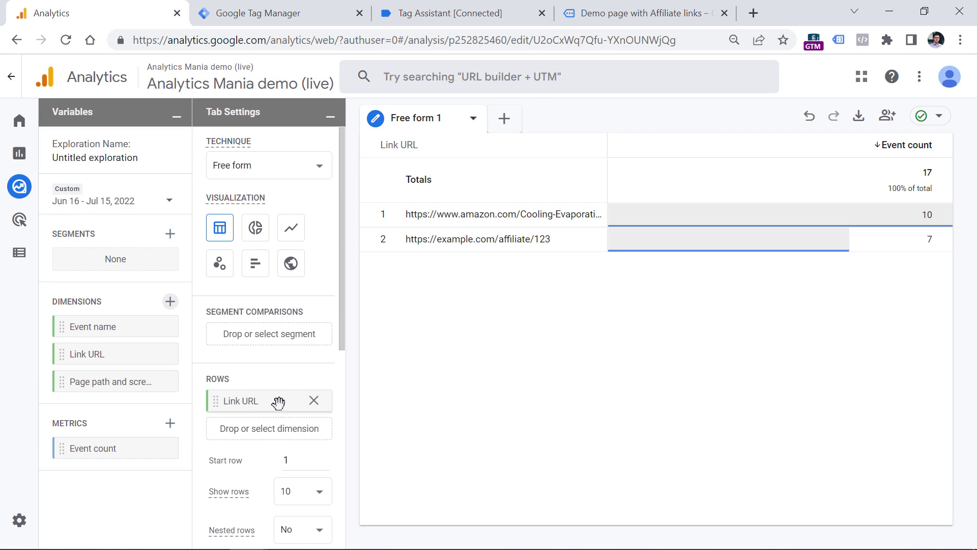
pyautogui.click(314, 400)
pyautogui.moveTo(144, 381); pyautogui.dragTo(233, 400)
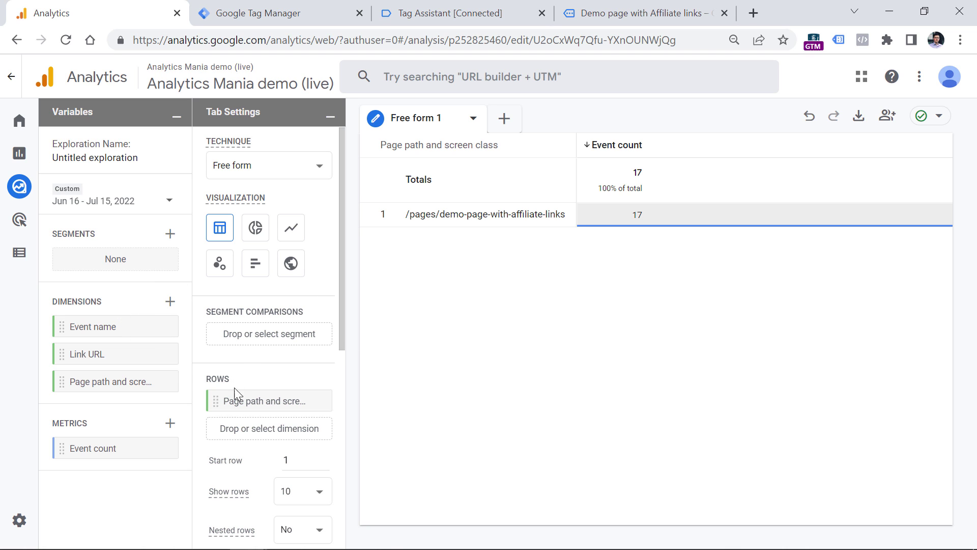
pyautogui.moveTo(85, 354); pyautogui.dragTo(235, 428)
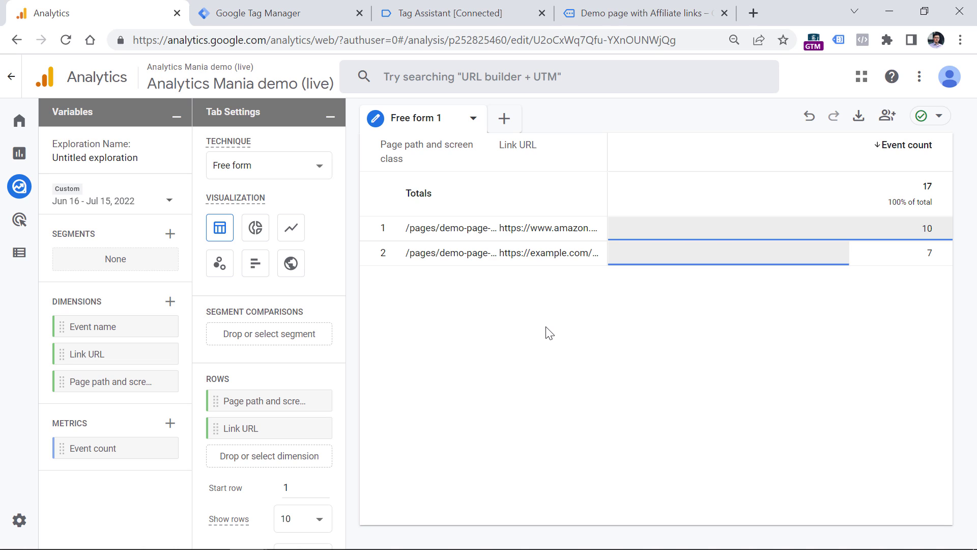
# Step: Check which export formats are available for the exploration, without exporting it
pyautogui.click(859, 117)
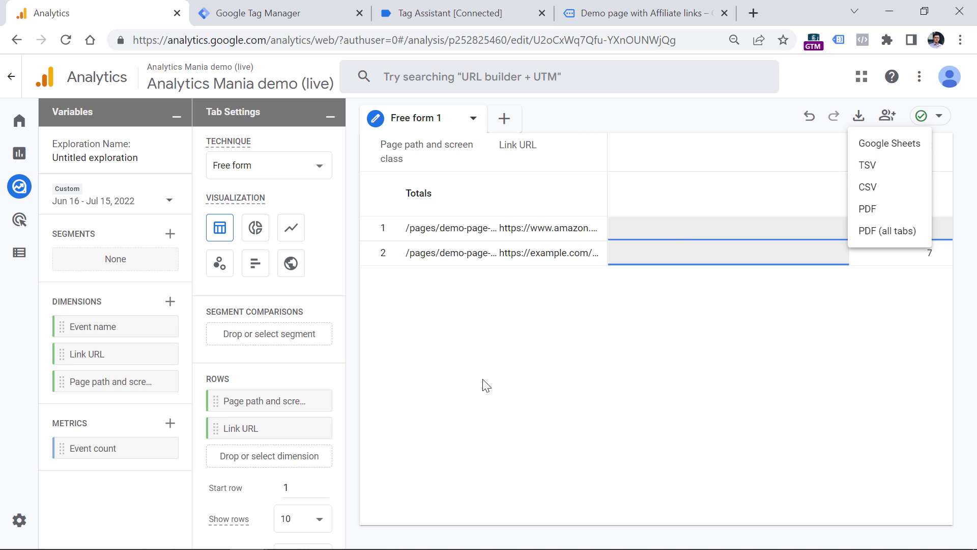
pyautogui.click(526, 355)
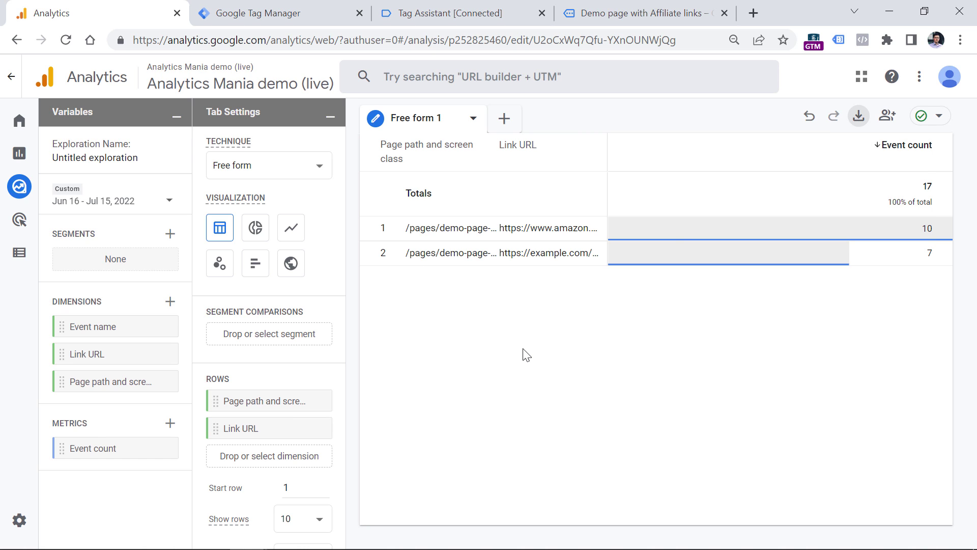